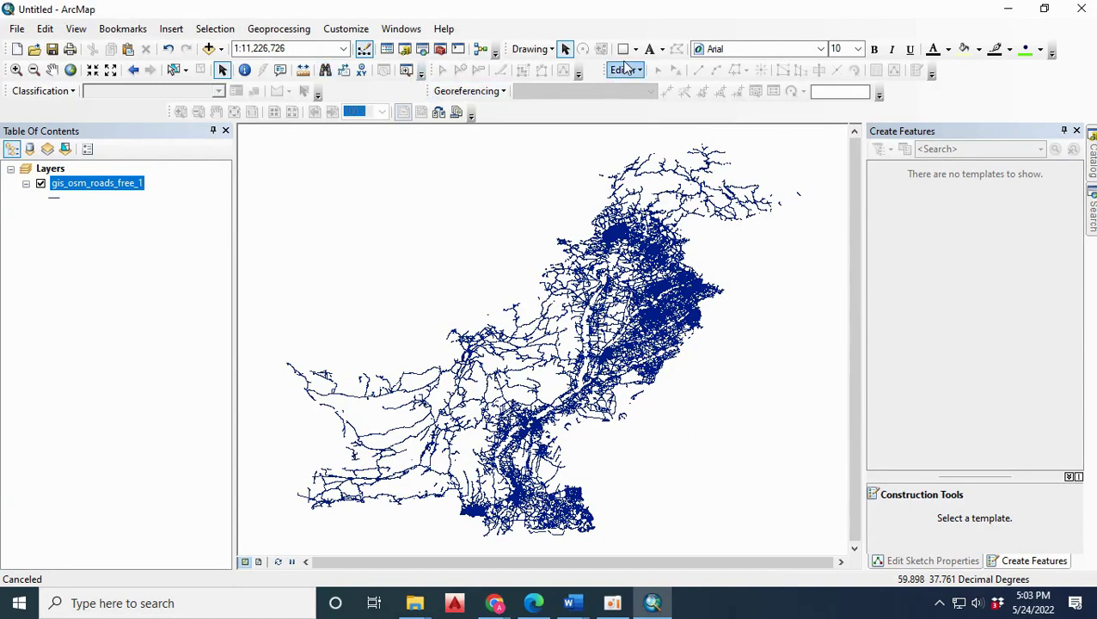
- Open the Catalog and bring up the New options for the D:\lhr boundry folder
{"action": "left_click", "coordinate": [1090, 159]}
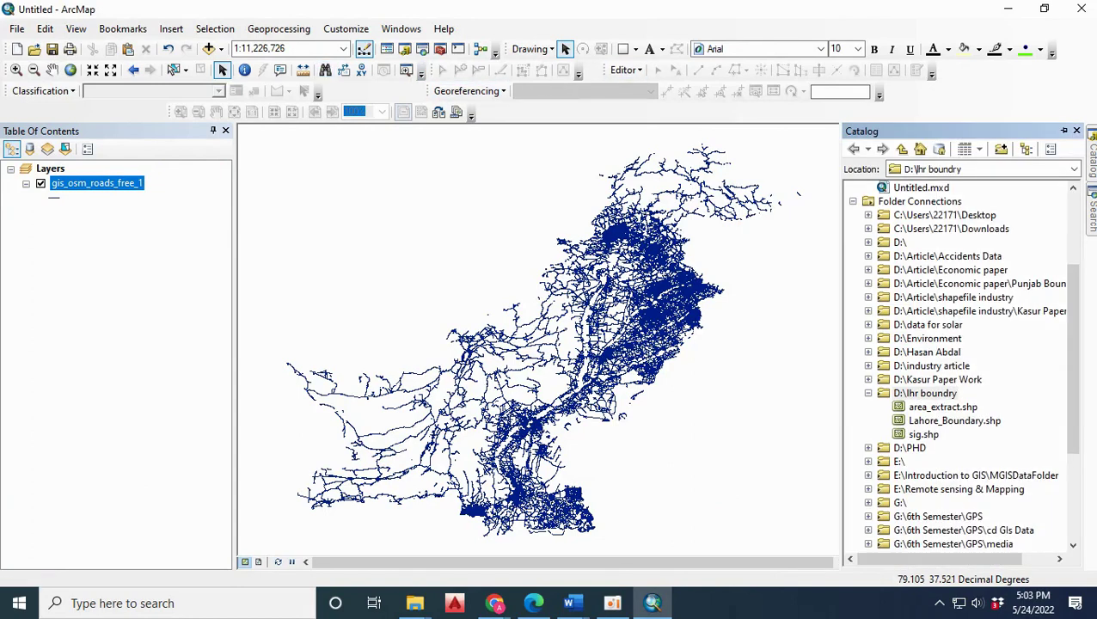
{"action": "right_click", "coordinate": [922, 392]}
{"action": "mouse_move", "coordinate": [958, 491]}
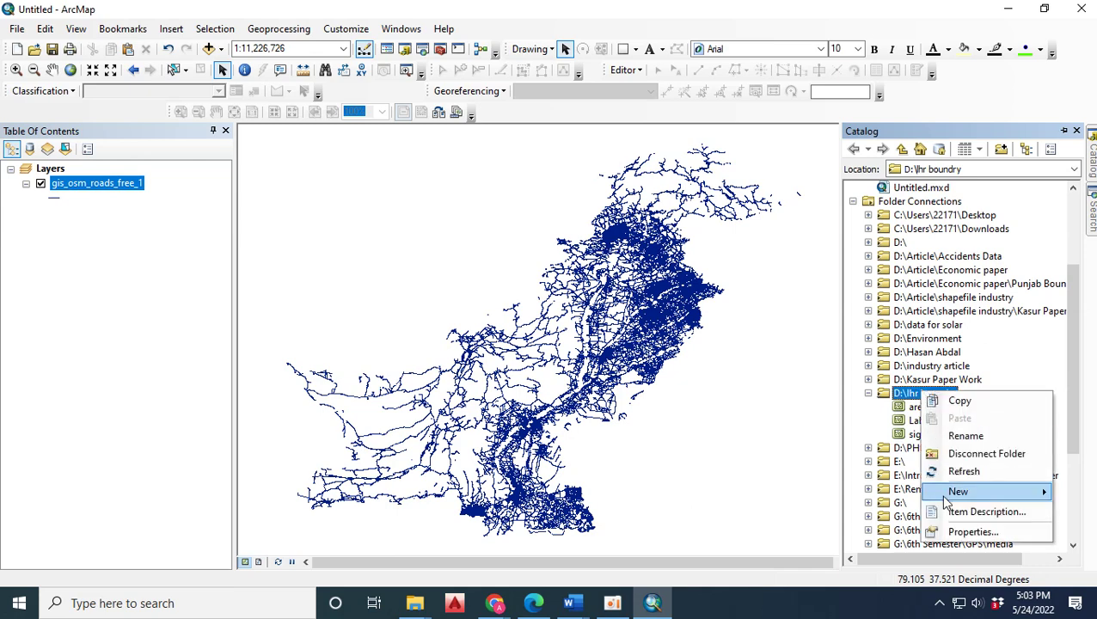
- Create polygon shapefile area_extract1 in GCS_WGS_1984, renaming it after a duplicate-name error
{"action": "left_click", "coordinate": [825, 446]}
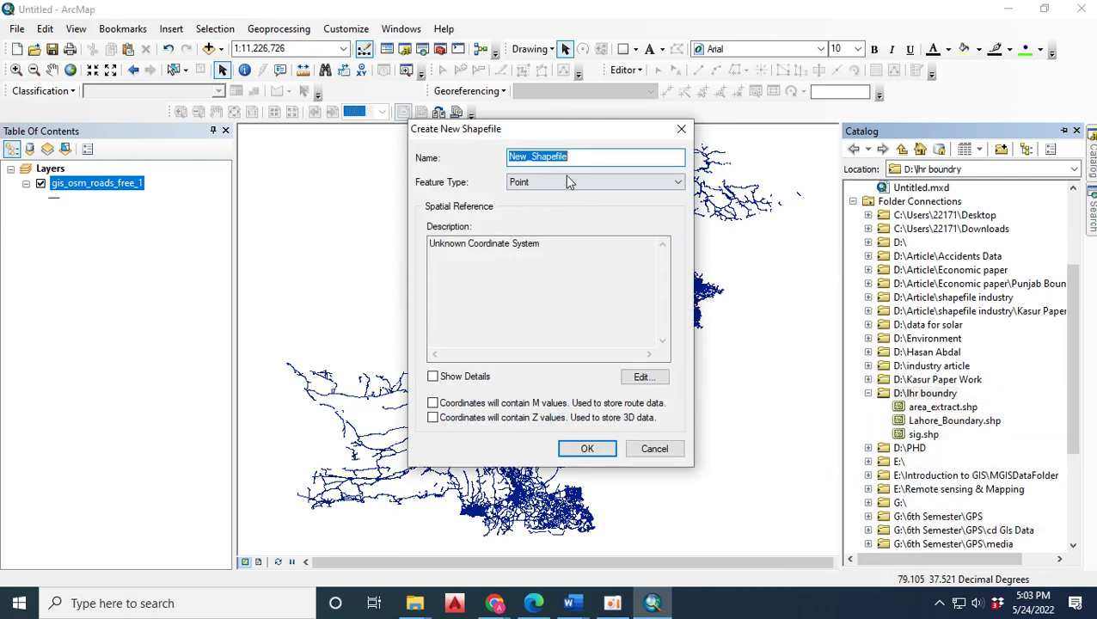
{"action": "type", "text": "area_extract"}
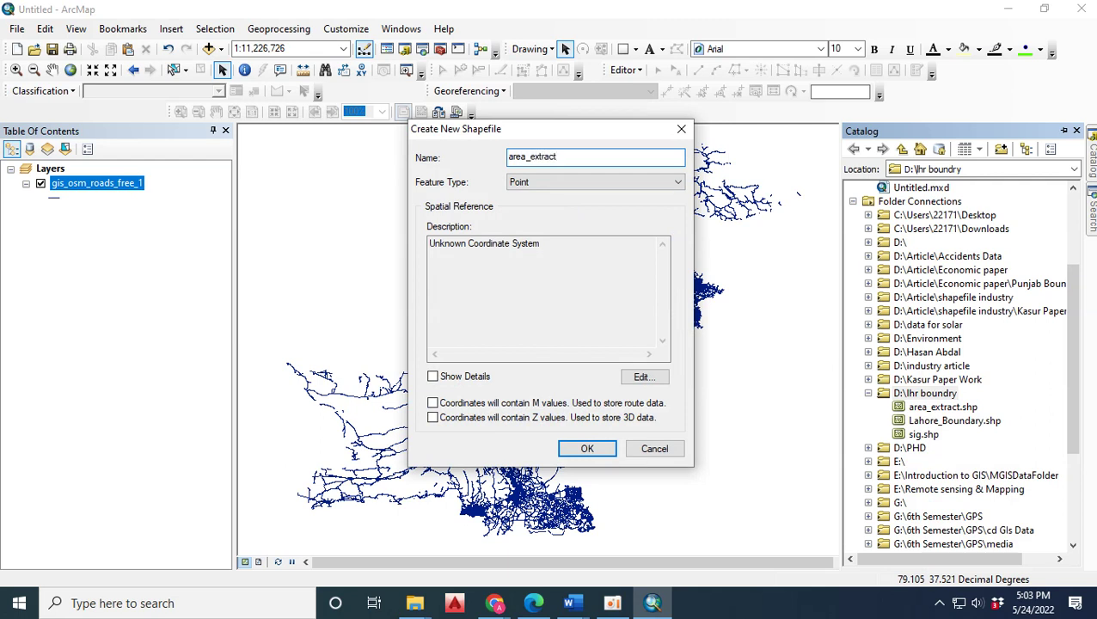
{"action": "left_click", "coordinate": [559, 183]}
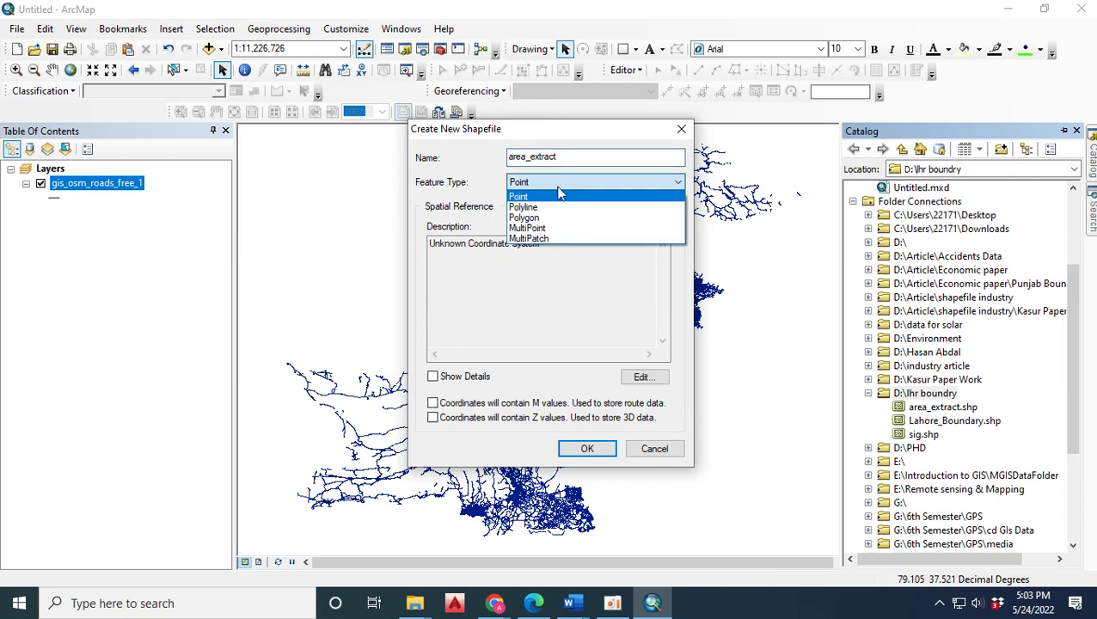
{"action": "left_click", "coordinate": [554, 218]}
{"action": "left_click", "coordinate": [628, 384]}
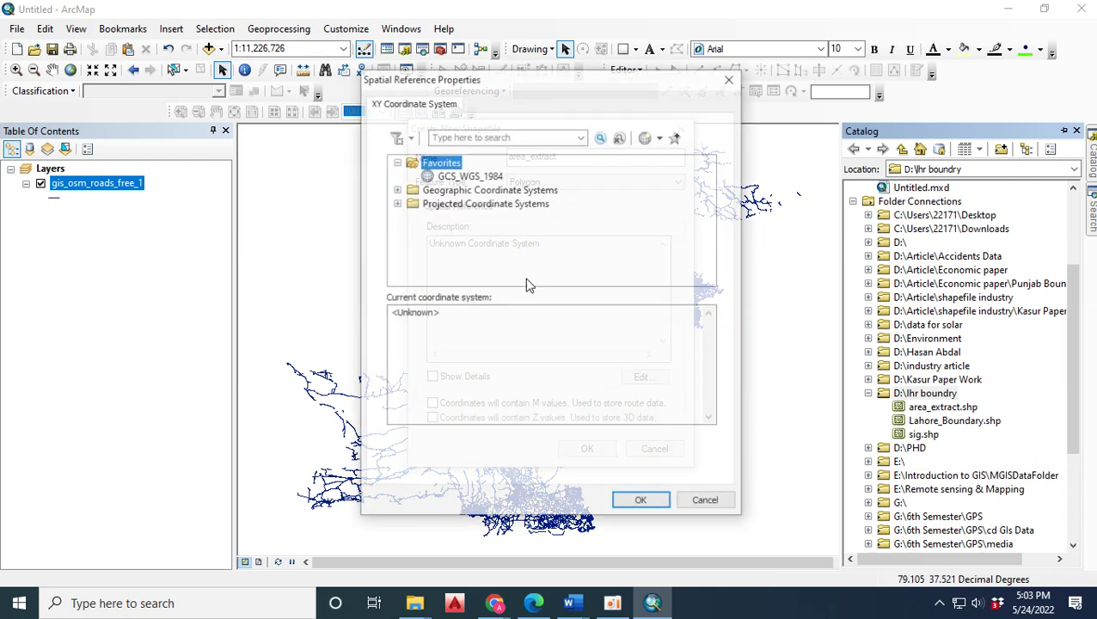
{"action": "left_click", "coordinate": [468, 175]}
{"action": "left_click", "coordinate": [637, 502]}
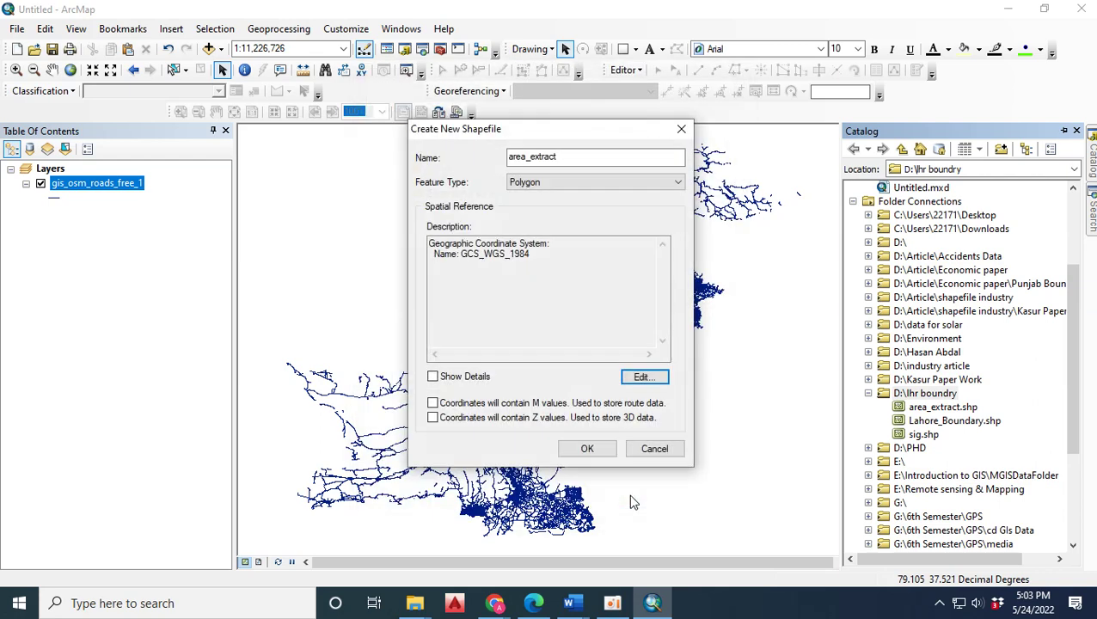
{"action": "left_click", "coordinate": [588, 448]}
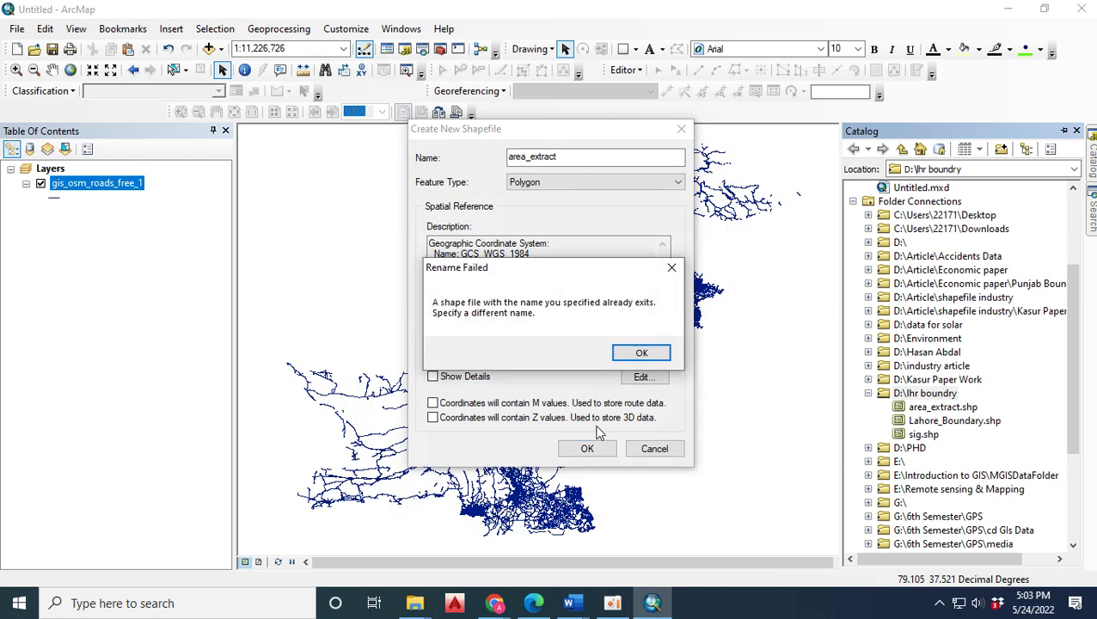
{"action": "left_click", "coordinate": [671, 270]}
{"action": "left_click", "coordinate": [565, 156]}
{"action": "type", "text": "1"}
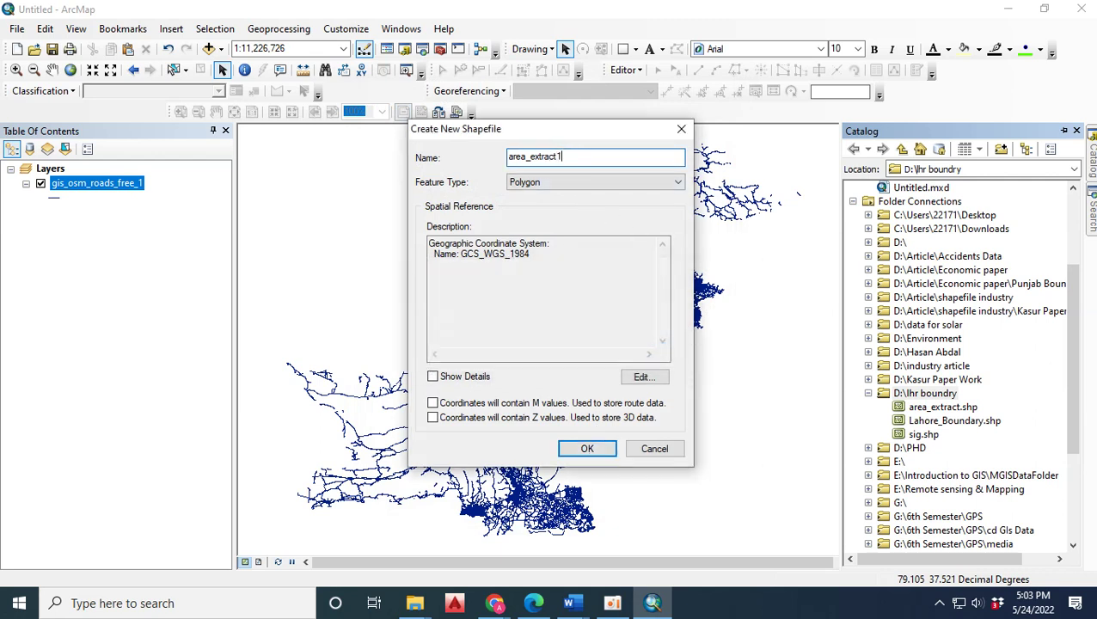
{"action": "left_click", "coordinate": [591, 451]}
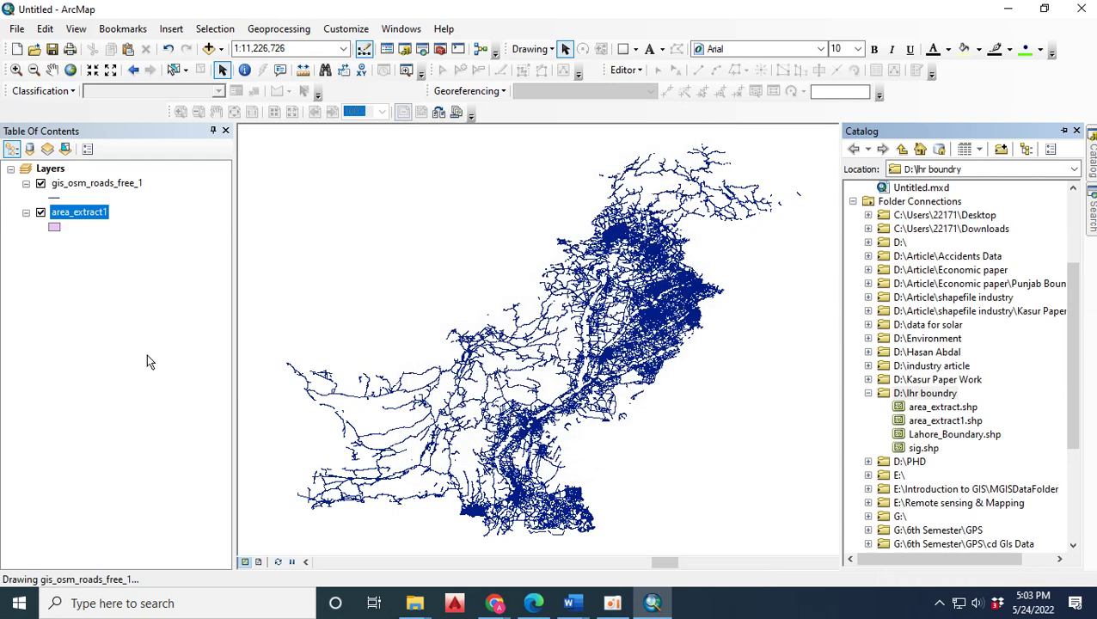
- Start an Editor session with area_extract1 chosen as the layer to edit
{"action": "left_click", "coordinate": [626, 70]}
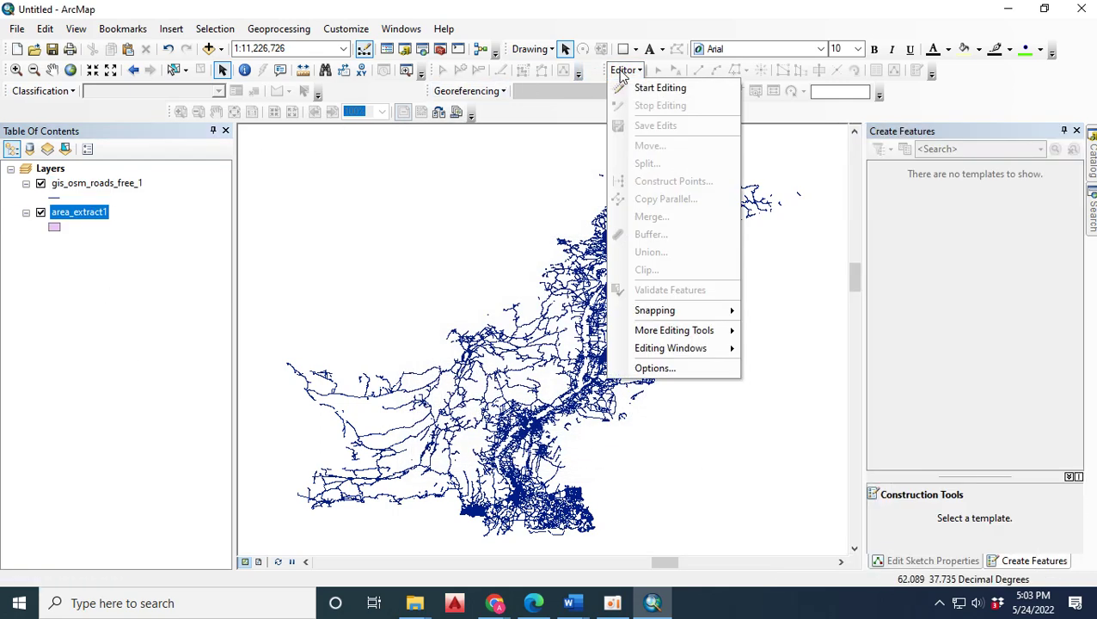
{"action": "left_click", "coordinate": [635, 70]}
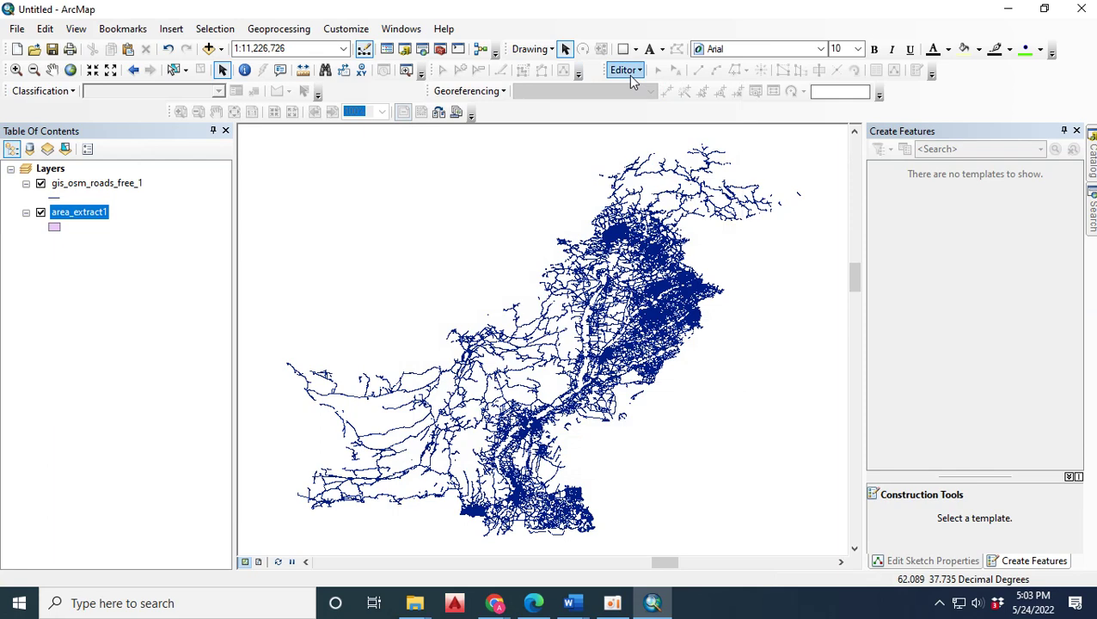
{"action": "left_click", "coordinate": [638, 70]}
{"action": "left_click", "coordinate": [660, 86]}
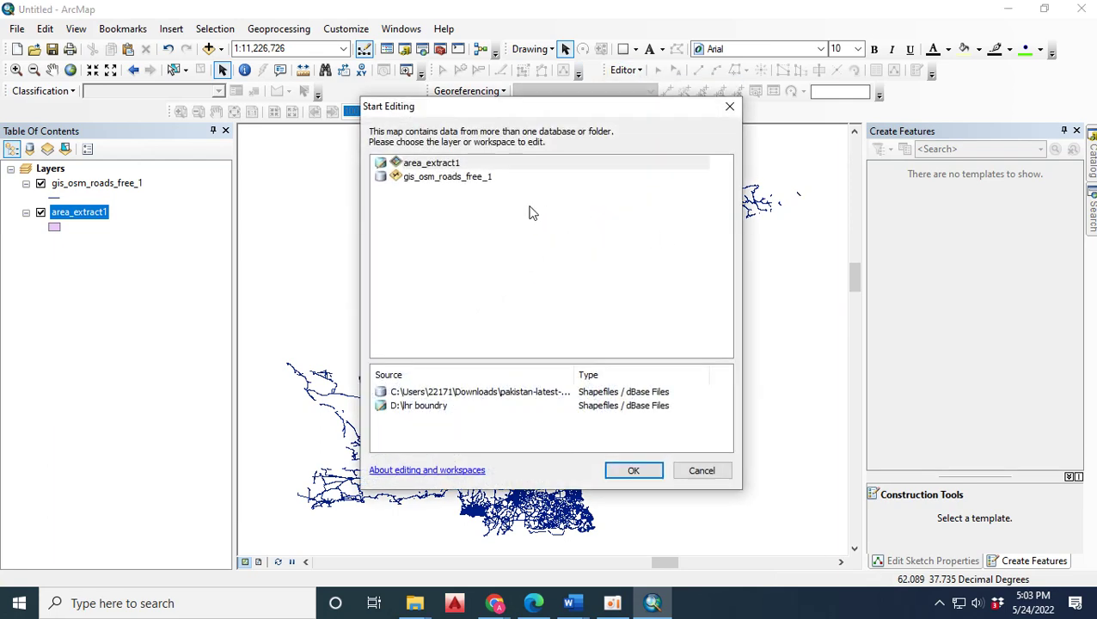
{"action": "left_click", "coordinate": [433, 172]}
{"action": "left_click", "coordinate": [634, 470]}
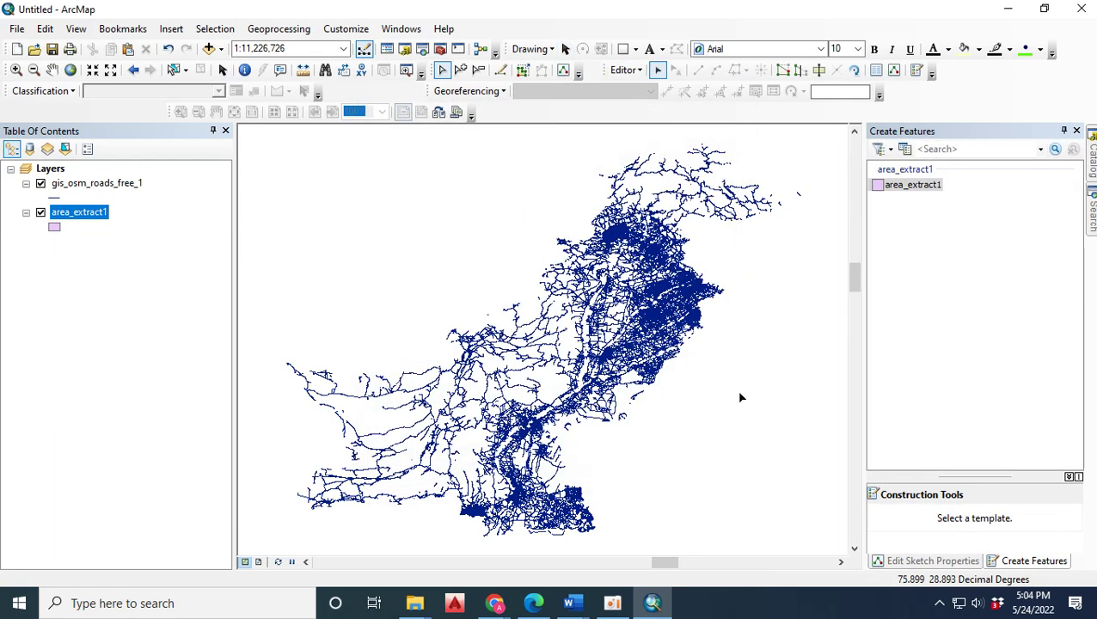
{"action": "left_click", "coordinate": [16, 70]}
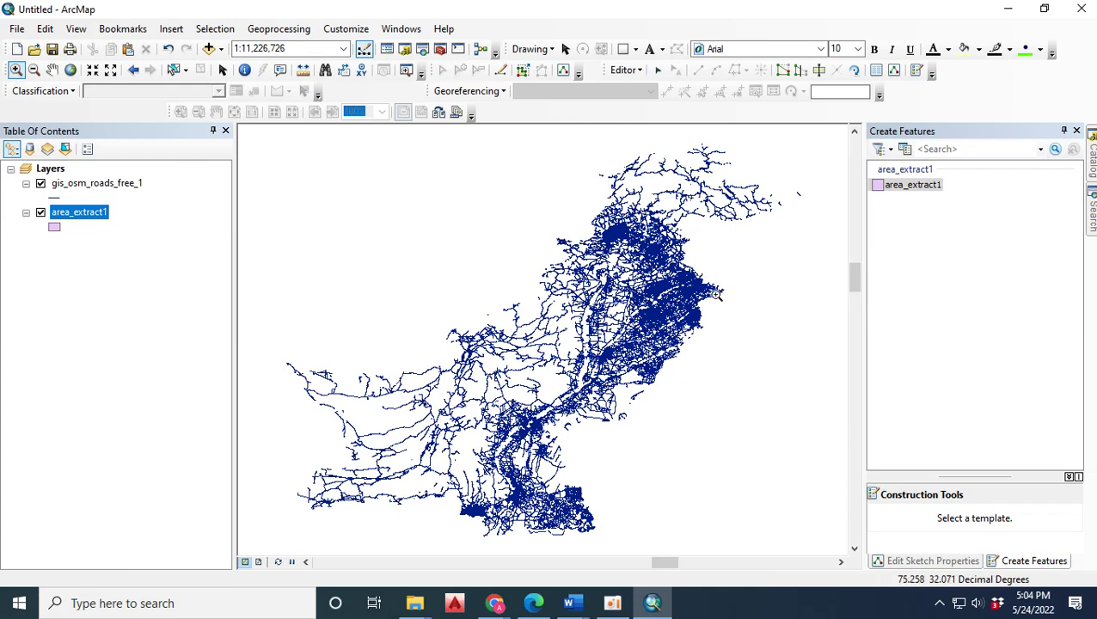
- Zoom from Pakistan into Lahore and centre the circular roundabout at about 1:40,000
{"action": "left_click_drag", "start_coordinate": [669, 272], "coordinate": [745, 376]}
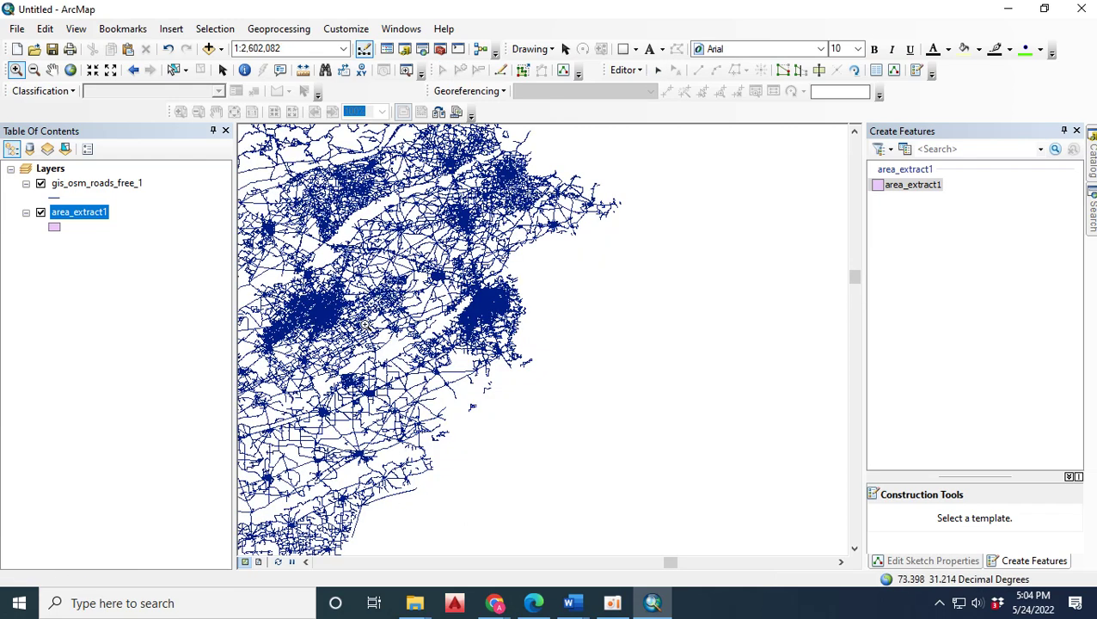
{"action": "left_click_drag", "start_coordinate": [445, 261], "coordinate": [544, 406]}
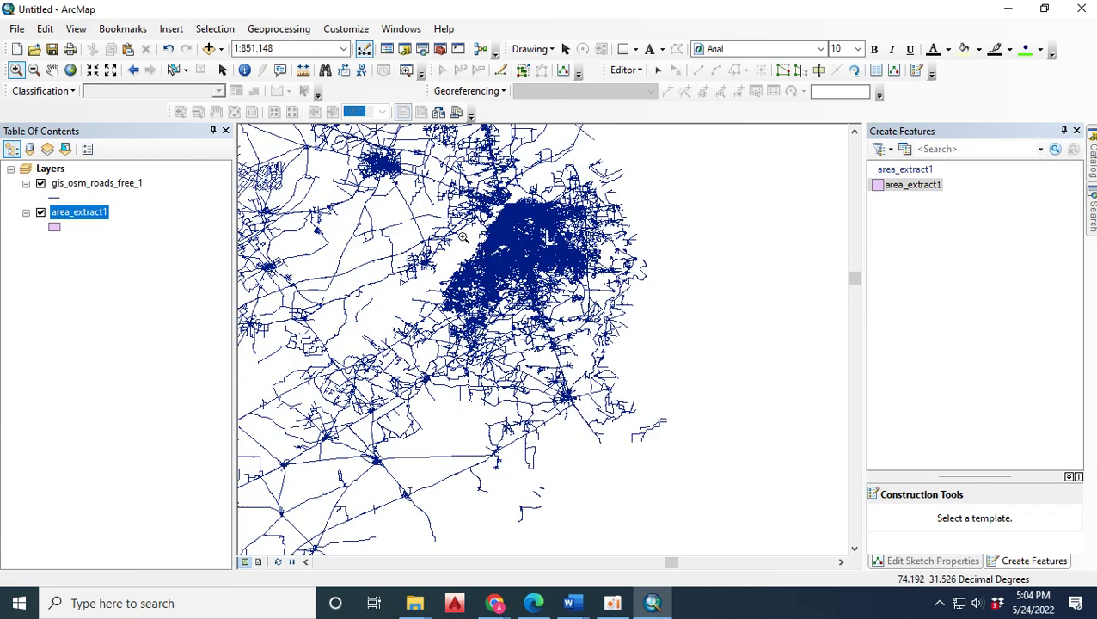
{"action": "left_click_drag", "start_coordinate": [500, 252], "coordinate": [524, 271]}
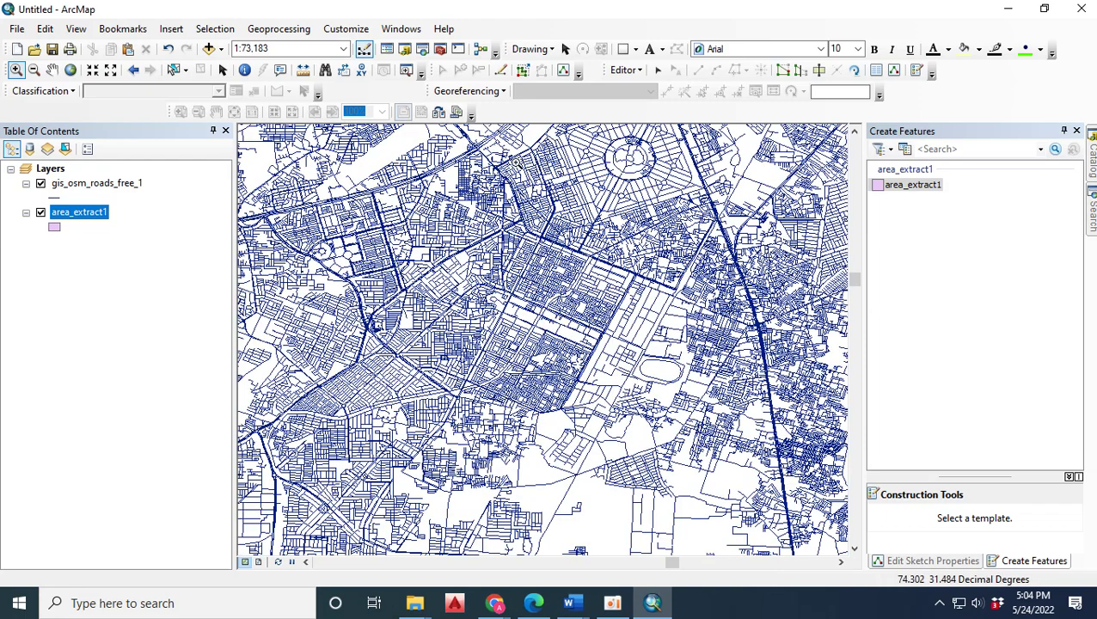
{"action": "left_click_drag", "start_coordinate": [525, 124], "coordinate": [753, 299]}
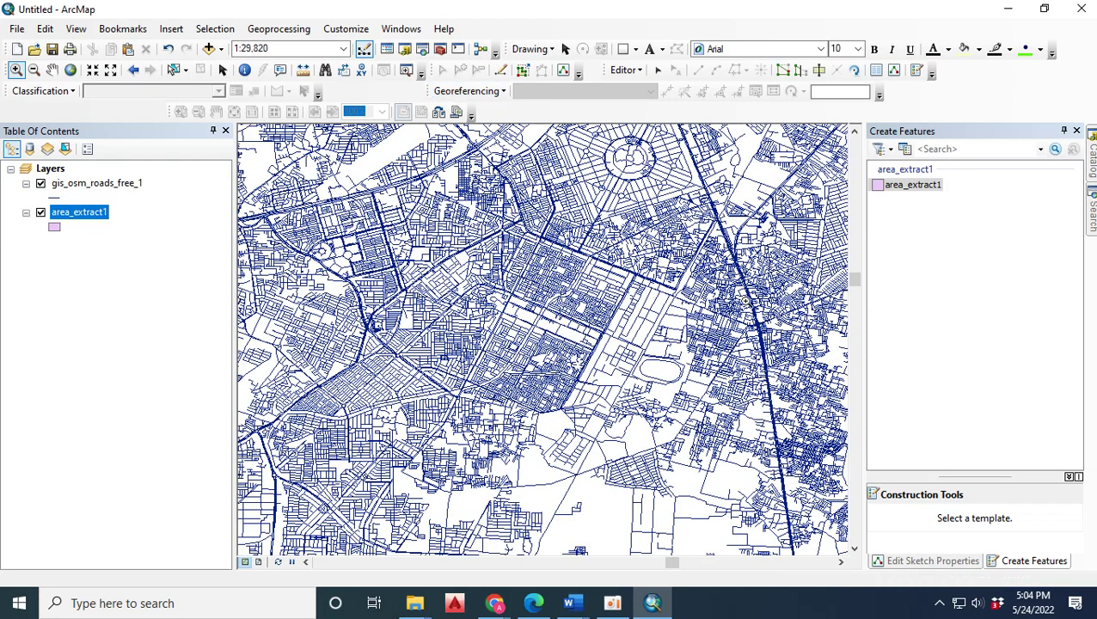
{"action": "left_click", "coordinate": [52, 70]}
{"action": "mouse_move", "coordinate": [469, 290]}
{"action": "left_mouse_down"}
{"action": "mouse_move", "coordinate": [465, 433]}
{"action": "mouse_move", "coordinate": [587, 253]}
{"action": "left_mouse_up"}
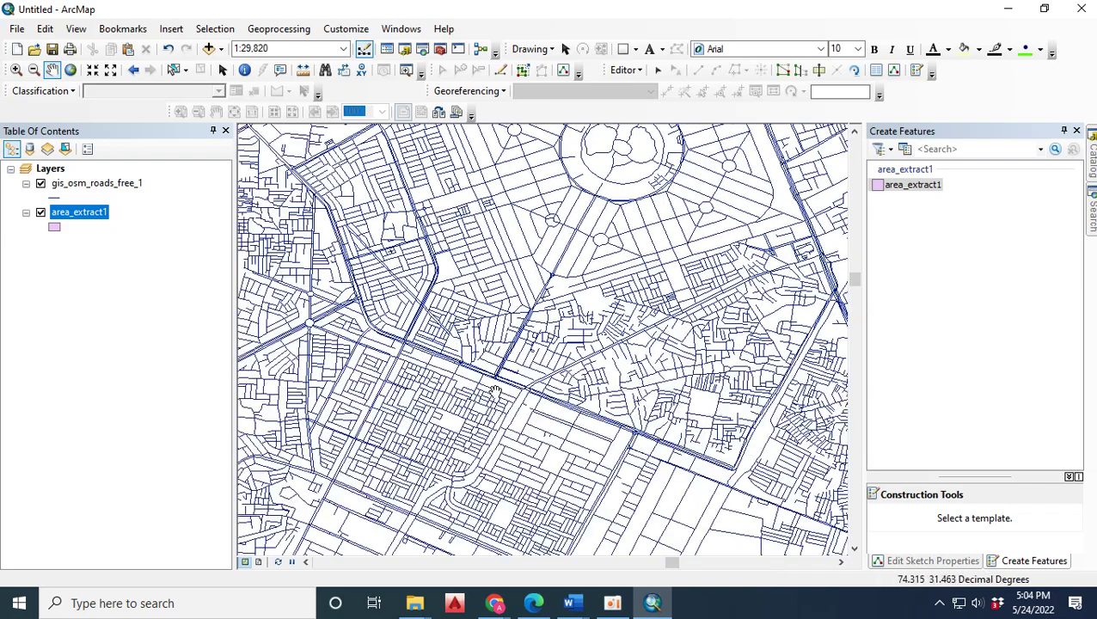
{"action": "left_click_drag", "start_coordinate": [539, 295], "coordinate": [565, 520]}
{"action": "scroll", "coordinate": [548, 431], "scroll_direction": "up", "scroll_amount": 3}
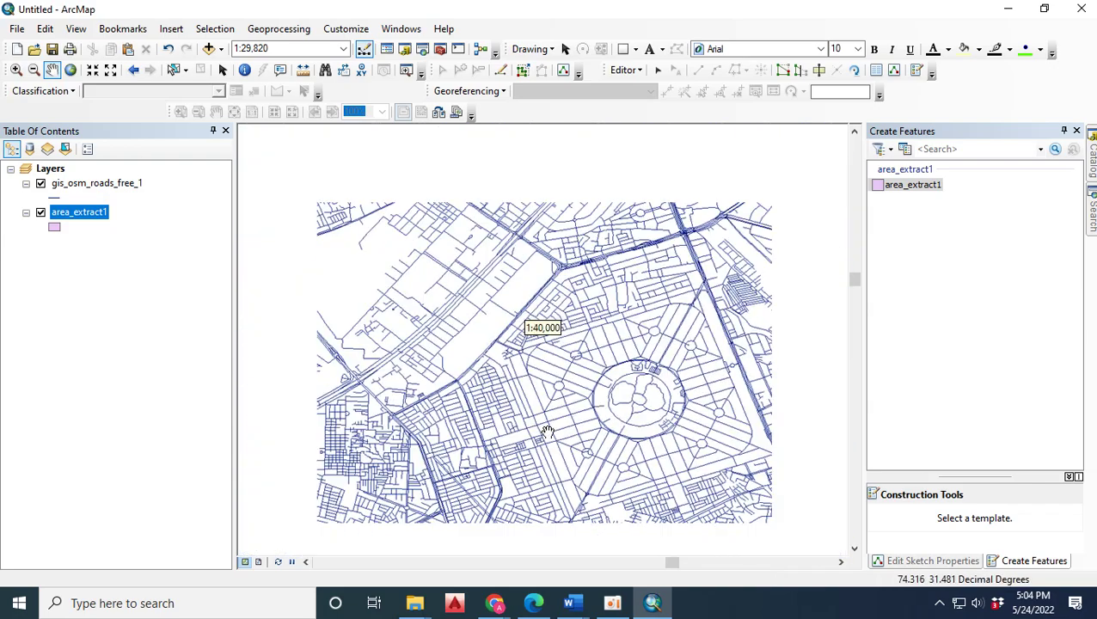
{"action": "mouse_move", "coordinate": [667, 430]}
{"action": "left_mouse_down"}
{"action": "mouse_move", "coordinate": [533, 439]}
{"action": "mouse_move", "coordinate": [505, 410]}
{"action": "left_mouse_up"}
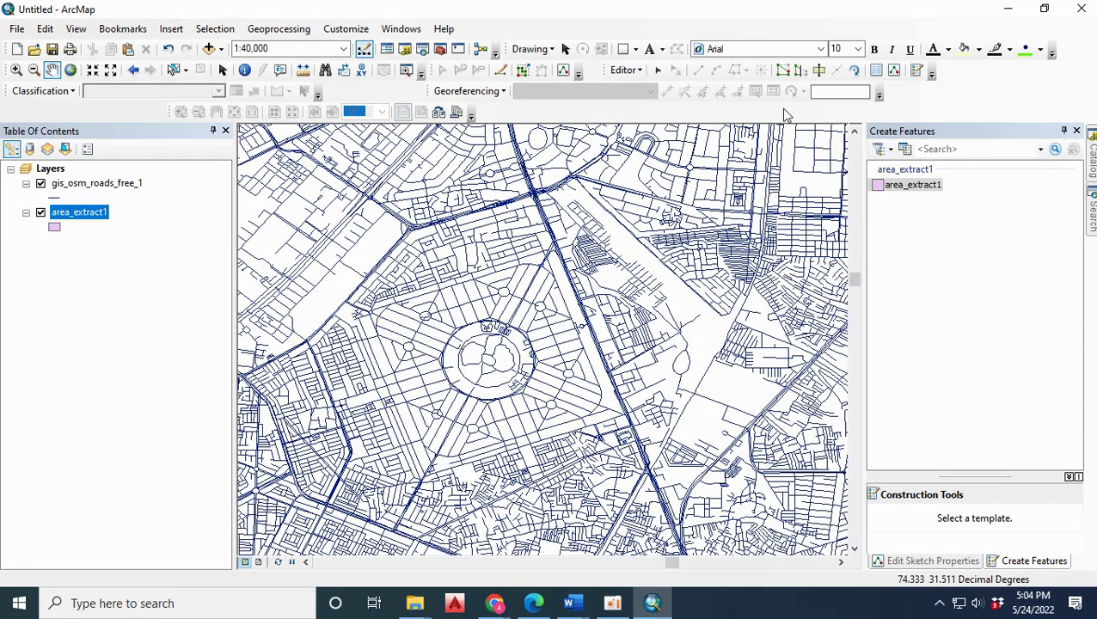
- Draw an area_extract1 polygon around the road grid surrounding the roundabout
{"action": "left_click", "coordinate": [903, 186]}
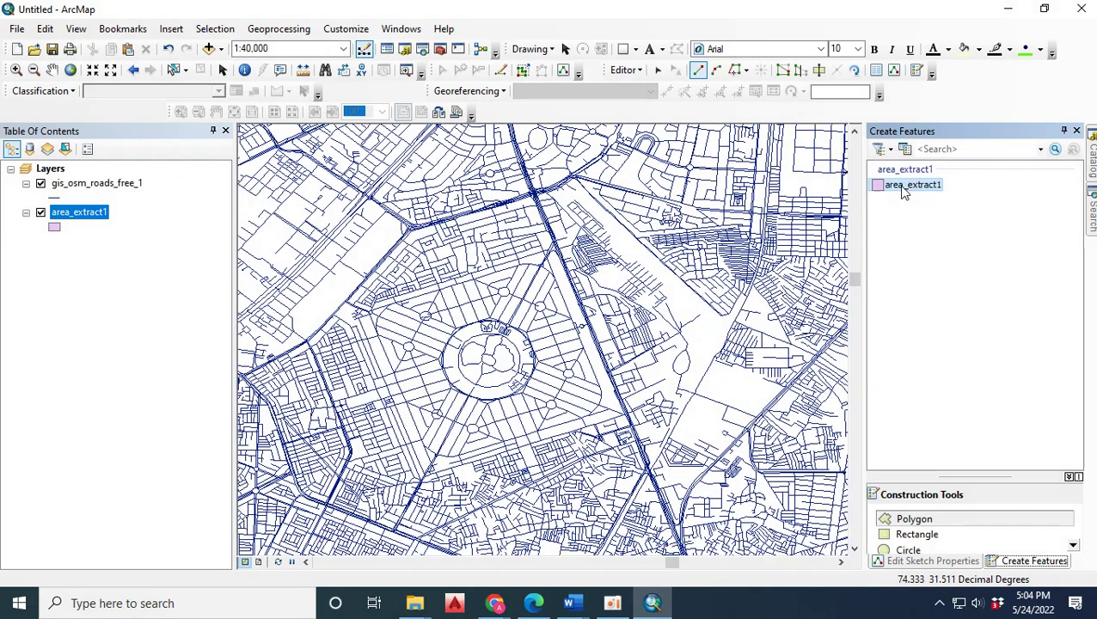
{"action": "left_click", "coordinate": [911, 519]}
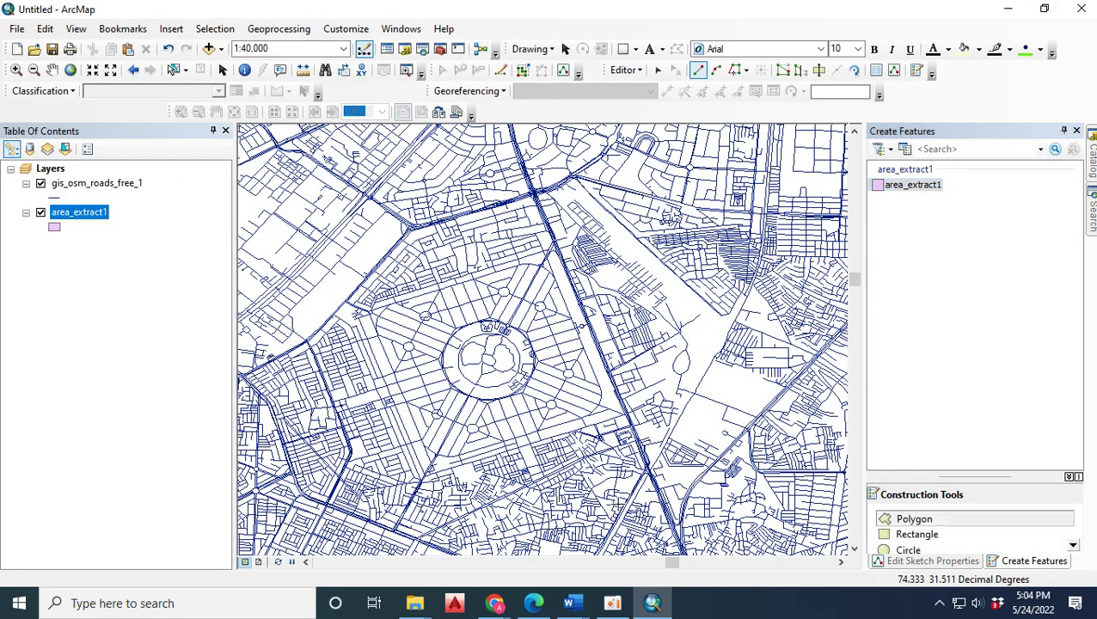
{"action": "left_click", "coordinate": [394, 529]}
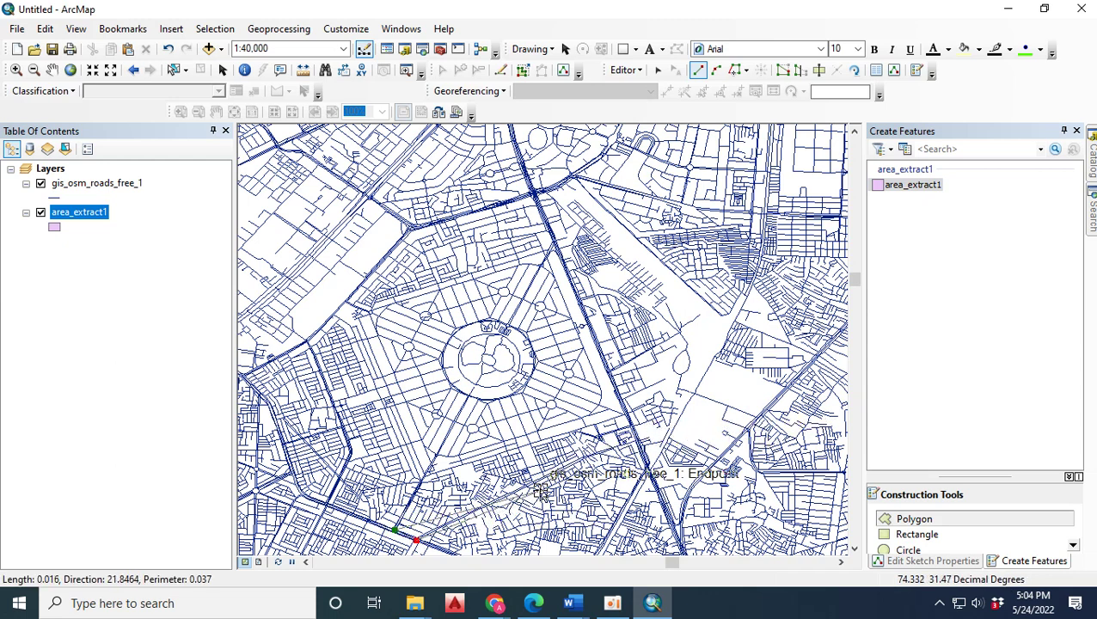
{"action": "left_click", "coordinate": [526, 487]}
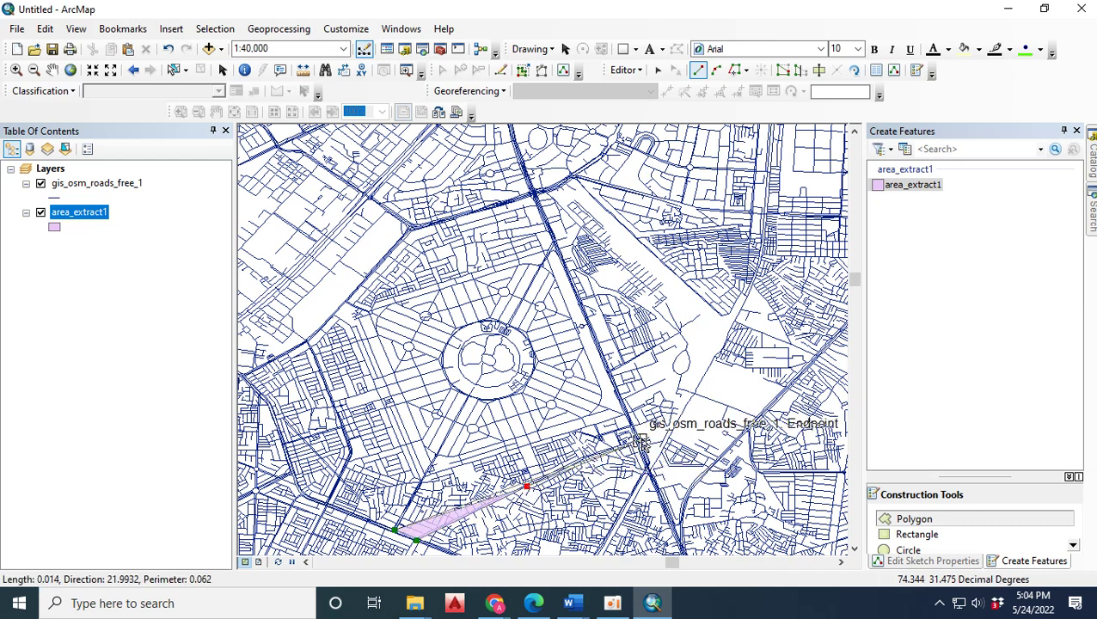
{"action": "left_click", "coordinate": [669, 427]}
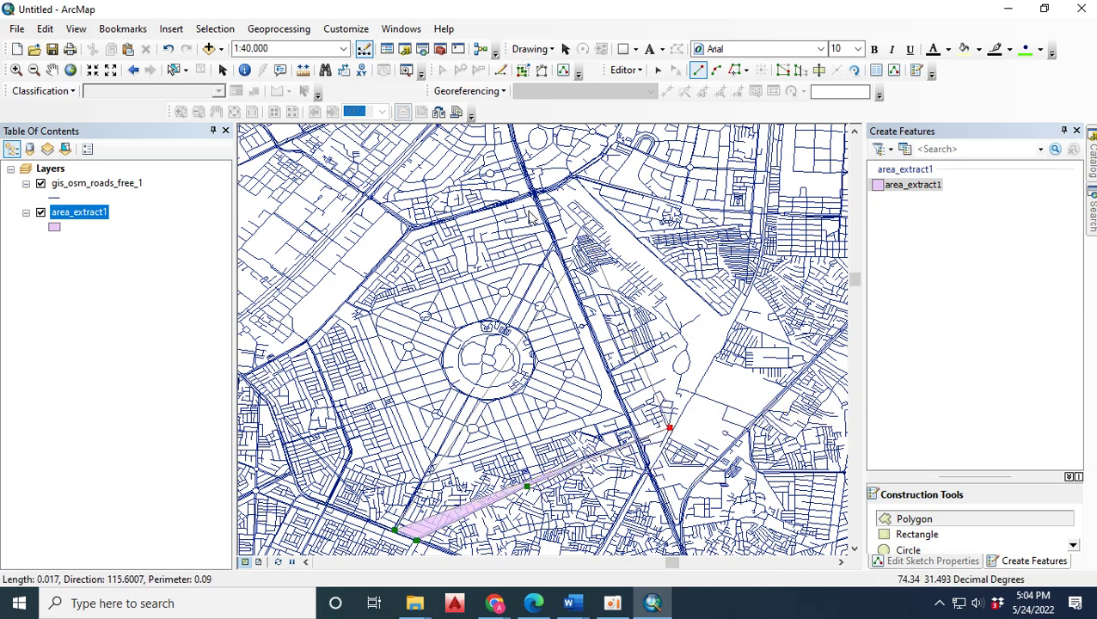
{"action": "left_click", "coordinate": [572, 210]}
{"action": "left_click", "coordinate": [374, 272]}
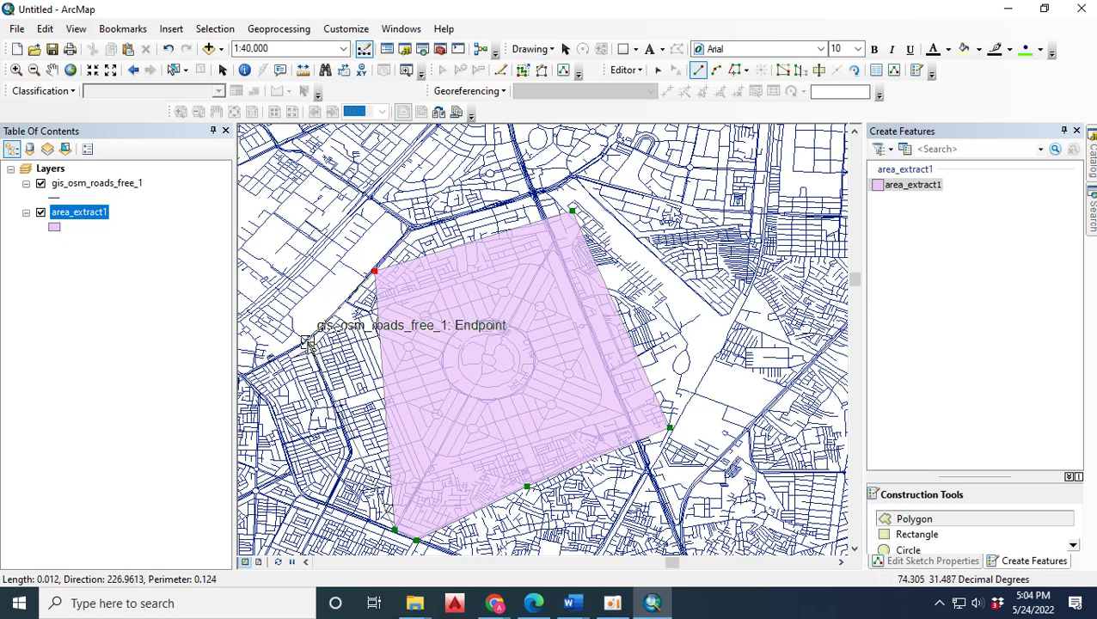
{"action": "left_click", "coordinate": [307, 342]}
{"action": "left_click", "coordinate": [348, 446]}
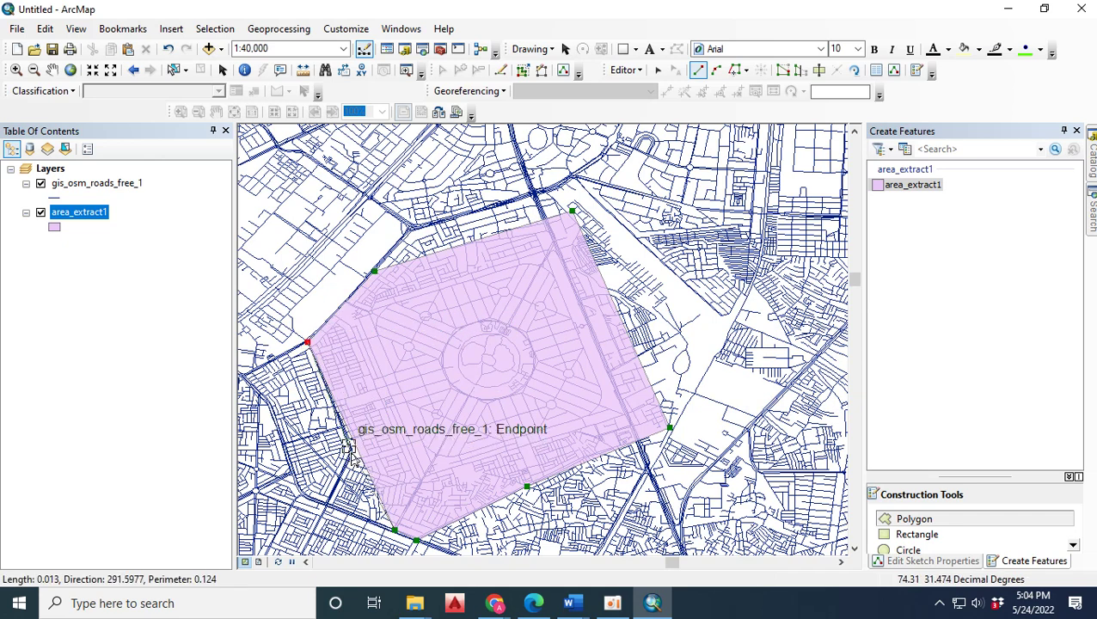
{"action": "double_click", "coordinate": [327, 508]}
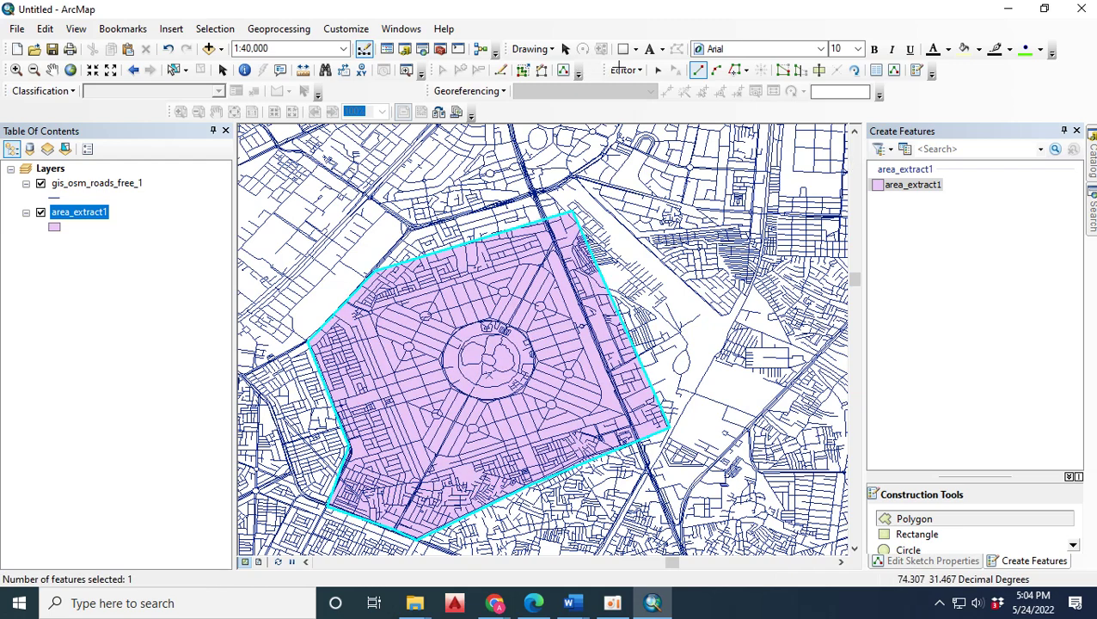
- Stop the editing session
{"action": "left_click", "coordinate": [626, 71]}
{"action": "left_click", "coordinate": [626, 71]}
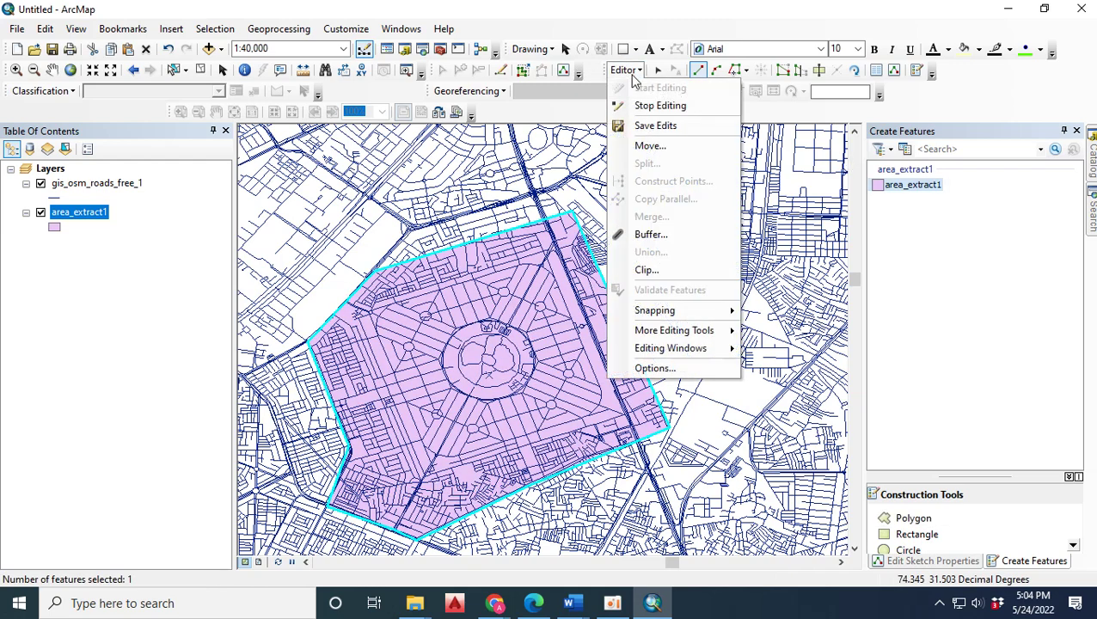
{"action": "left_click", "coordinate": [660, 105]}
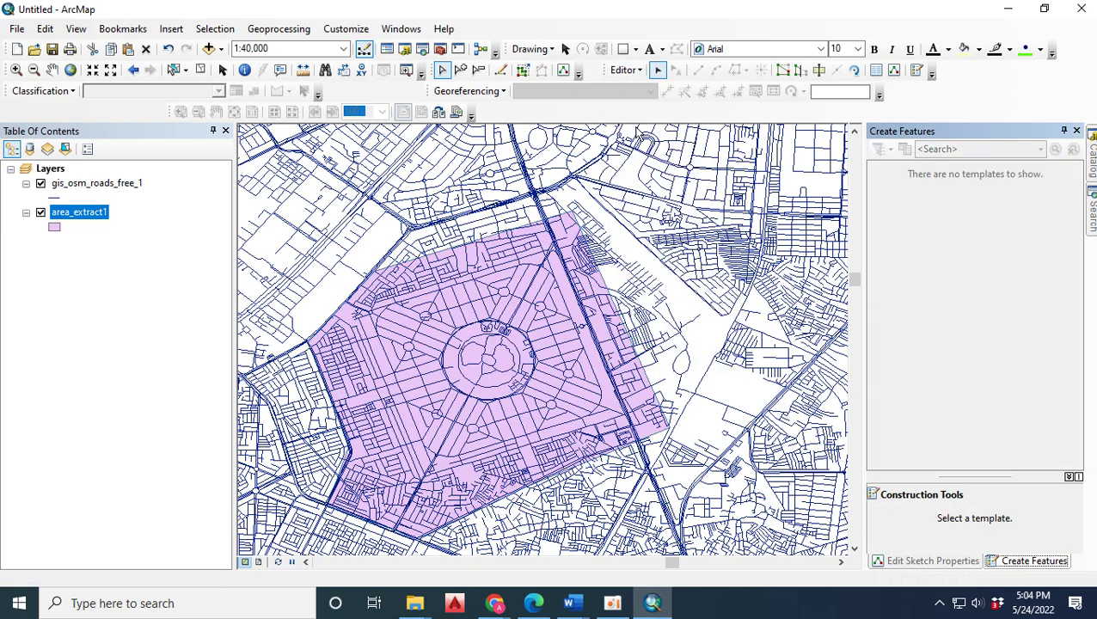
- Run Clip (Analysis) on gis_osm_roads_free_1 using area_extract1, with tolerance in Meters
{"action": "left_click", "coordinate": [1093, 203]}
{"action": "left_click", "coordinate": [918, 197]}
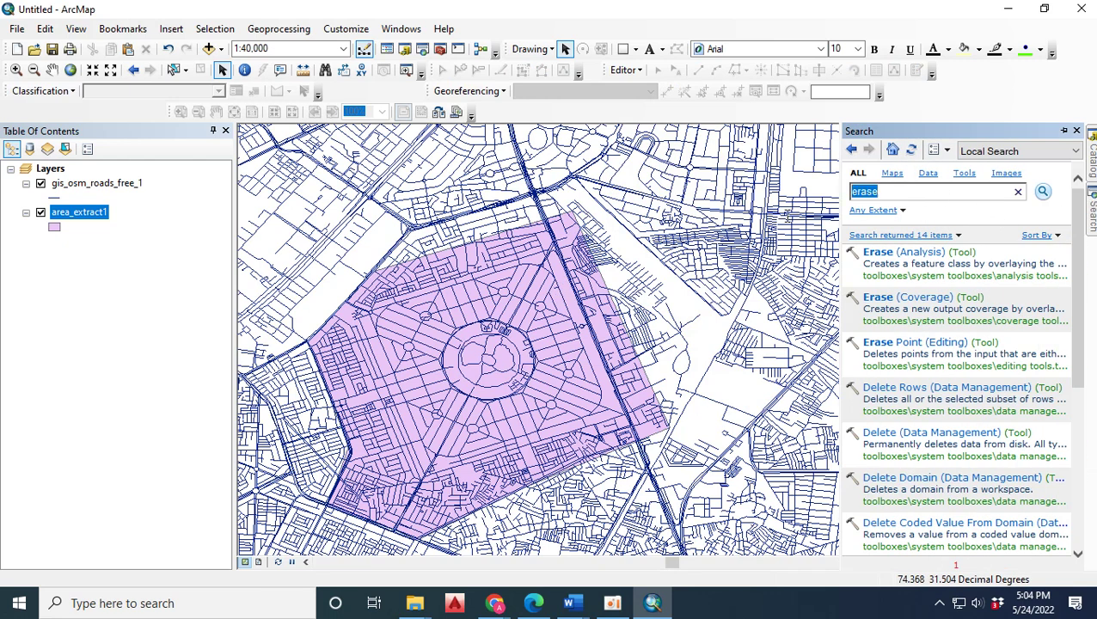
{"action": "type", "text": "clip"}
{"action": "key", "text": "Return"}
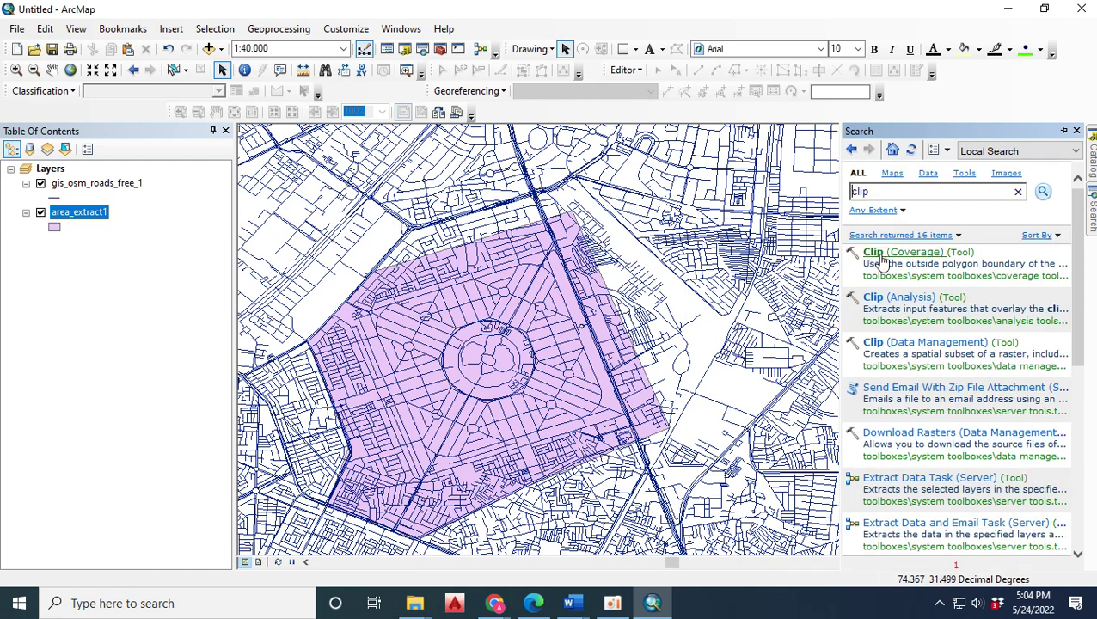
{"action": "left_click", "coordinate": [905, 301]}
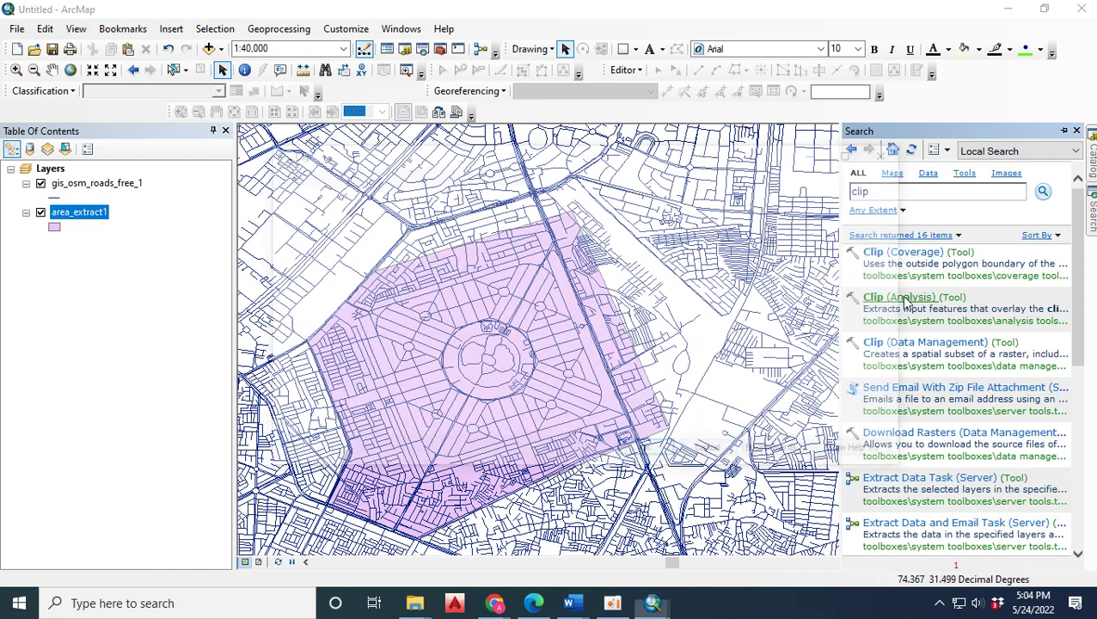
{"action": "left_click", "coordinate": [848, 198]}
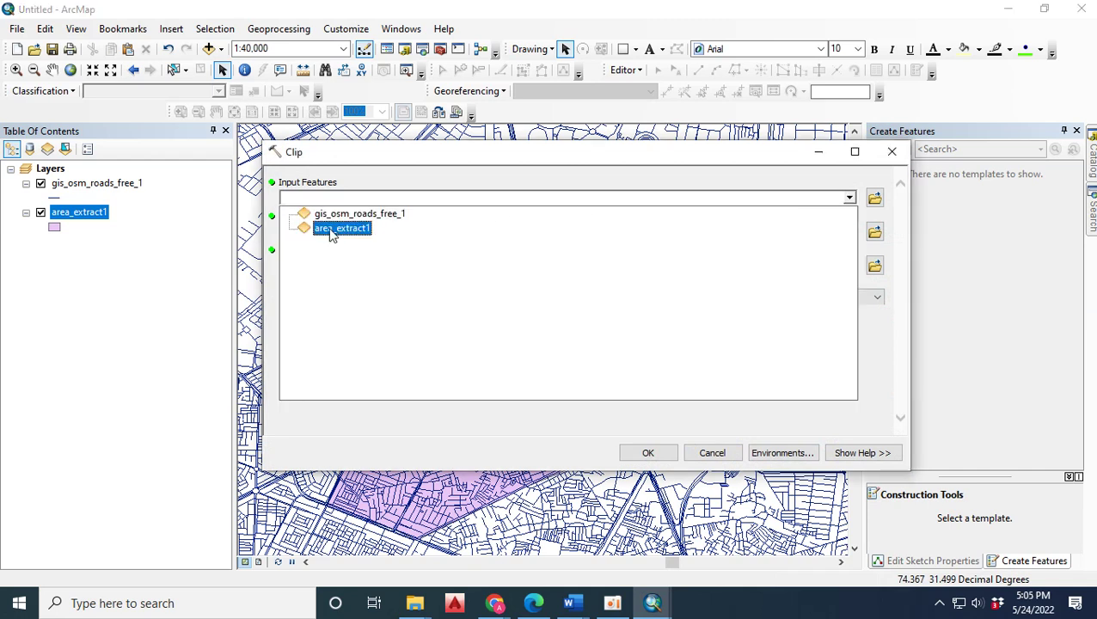
{"action": "left_click", "coordinate": [390, 214]}
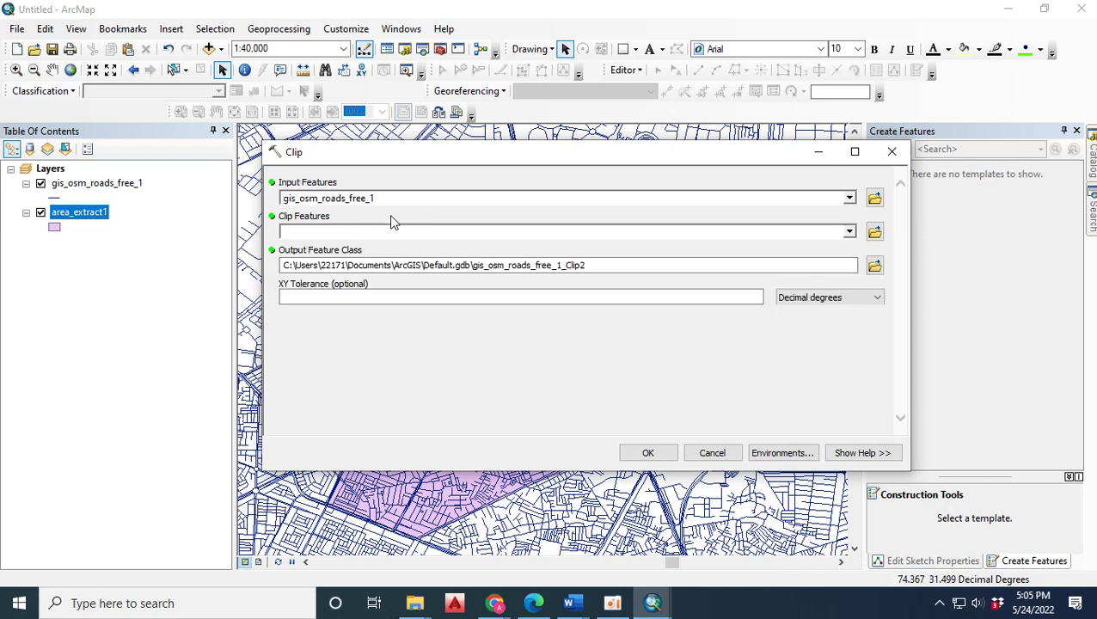
{"action": "left_click", "coordinate": [848, 233]}
{"action": "left_click", "coordinate": [350, 262]}
{"action": "left_click", "coordinate": [793, 298]}
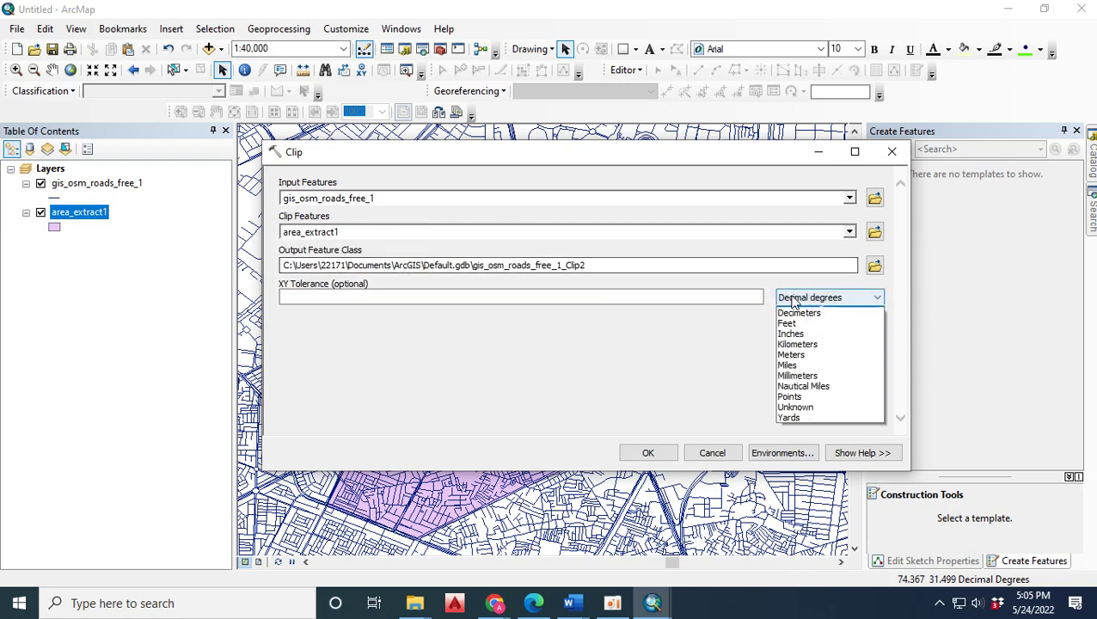
{"action": "left_click", "coordinate": [791, 372]}
{"action": "left_click", "coordinate": [650, 454]}
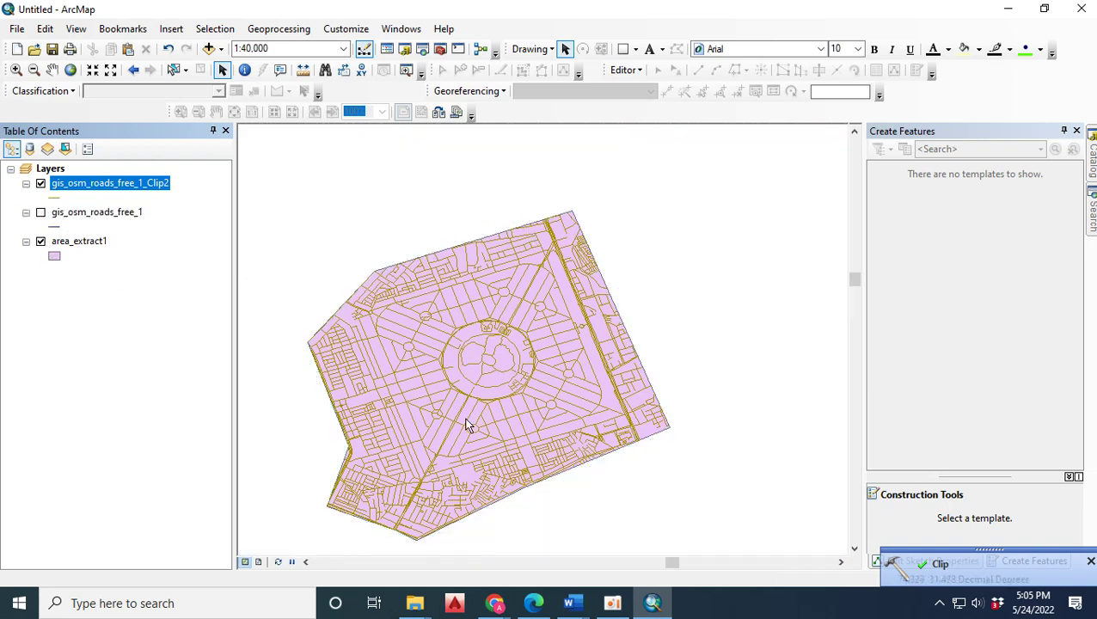
- Buffer gis_osm_roads_free_1_Clip2 by 20 Meters with the Buffer (Analysis) tool
{"action": "left_click", "coordinate": [1091, 211]}
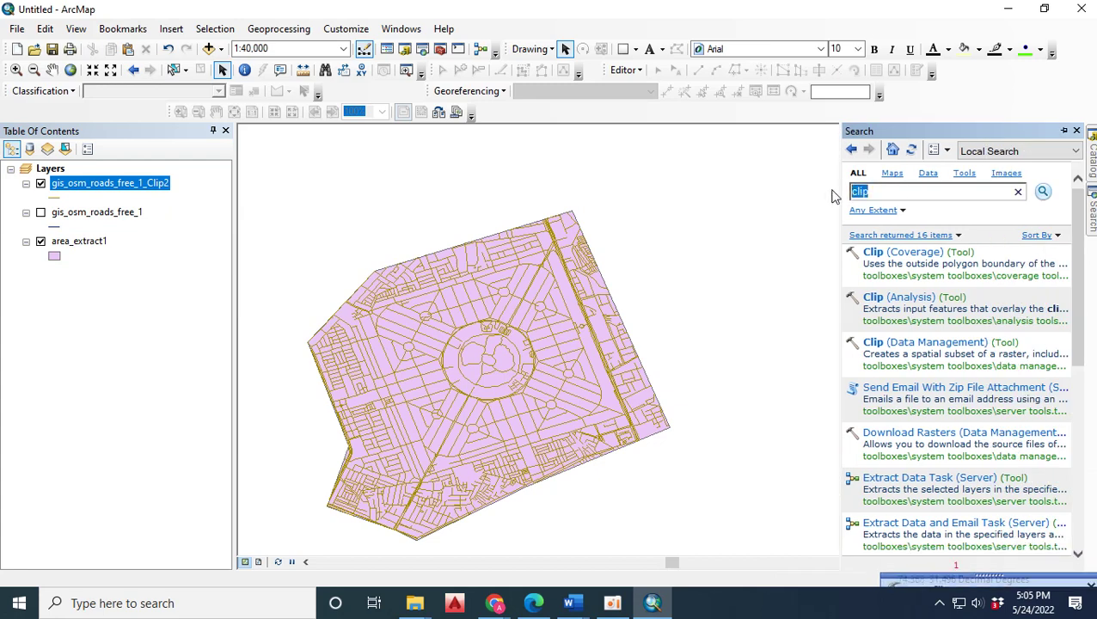
{"action": "type", "text": "buffer"}
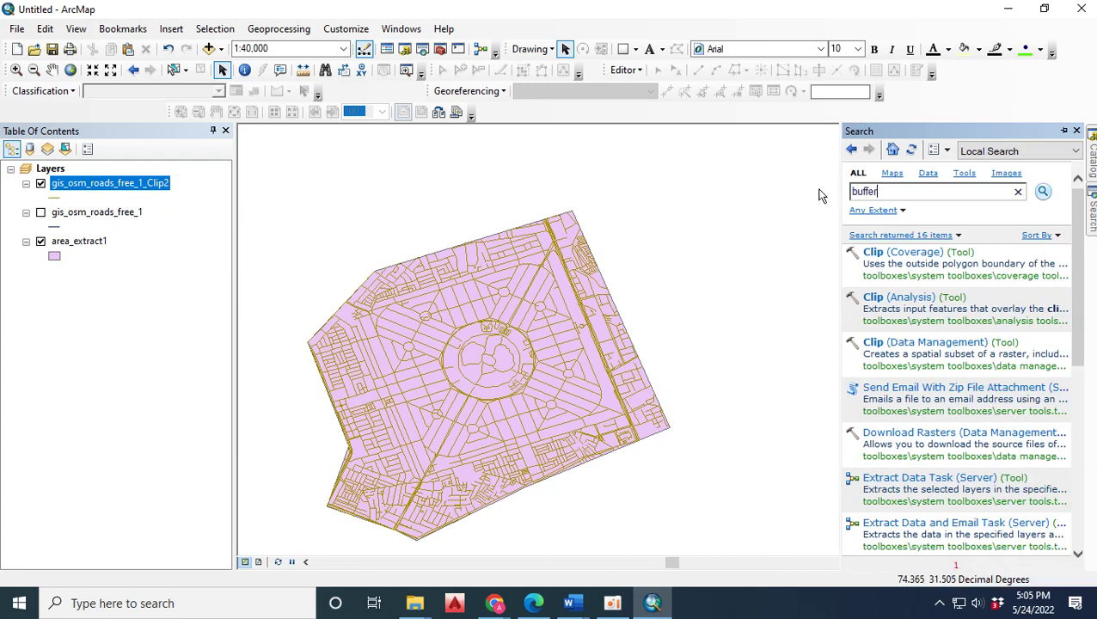
{"action": "key", "text": "Return"}
{"action": "left_click", "coordinate": [917, 258]}
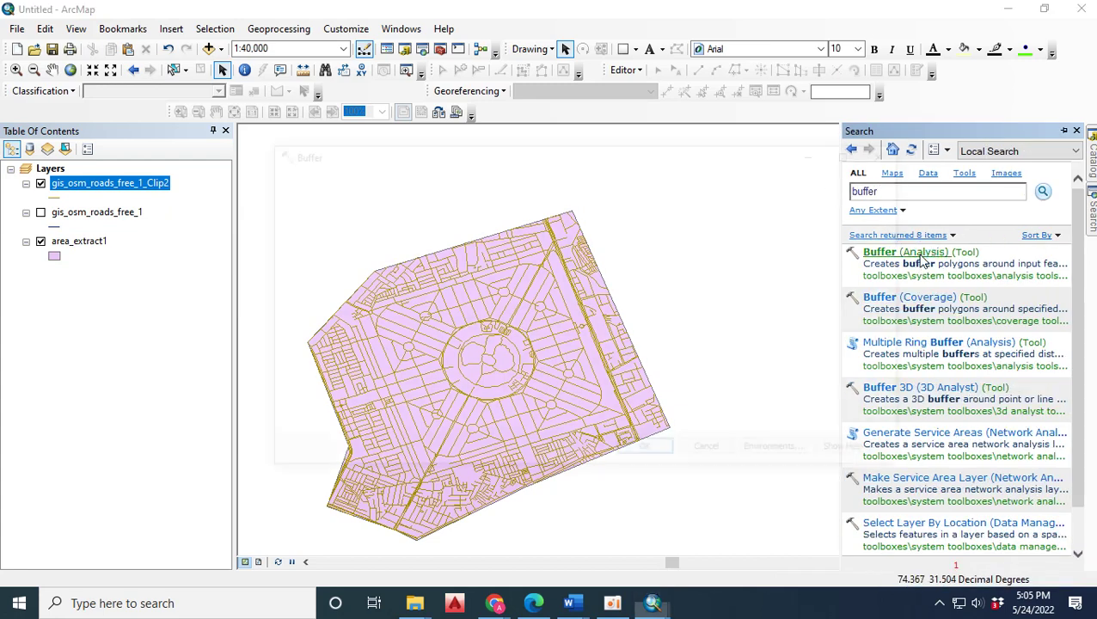
{"action": "left_click", "coordinate": [850, 198]}
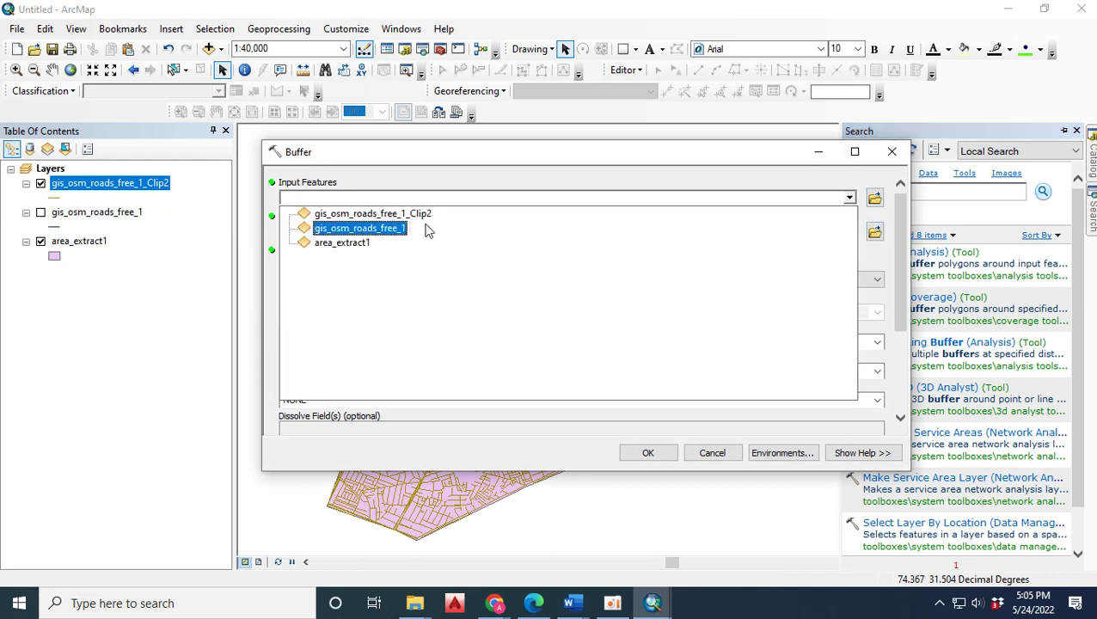
{"action": "left_click", "coordinate": [382, 215]}
{"action": "left_click", "coordinate": [876, 280]}
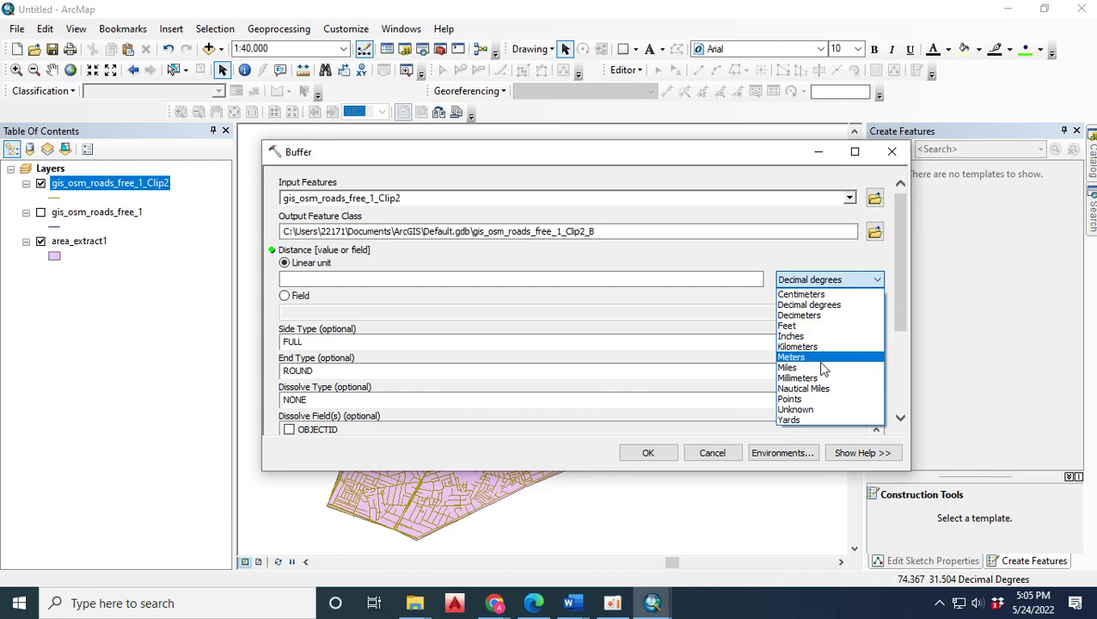
{"action": "left_click", "coordinate": [821, 359]}
{"action": "left_click", "coordinate": [756, 279]}
{"action": "type", "text": "20"}
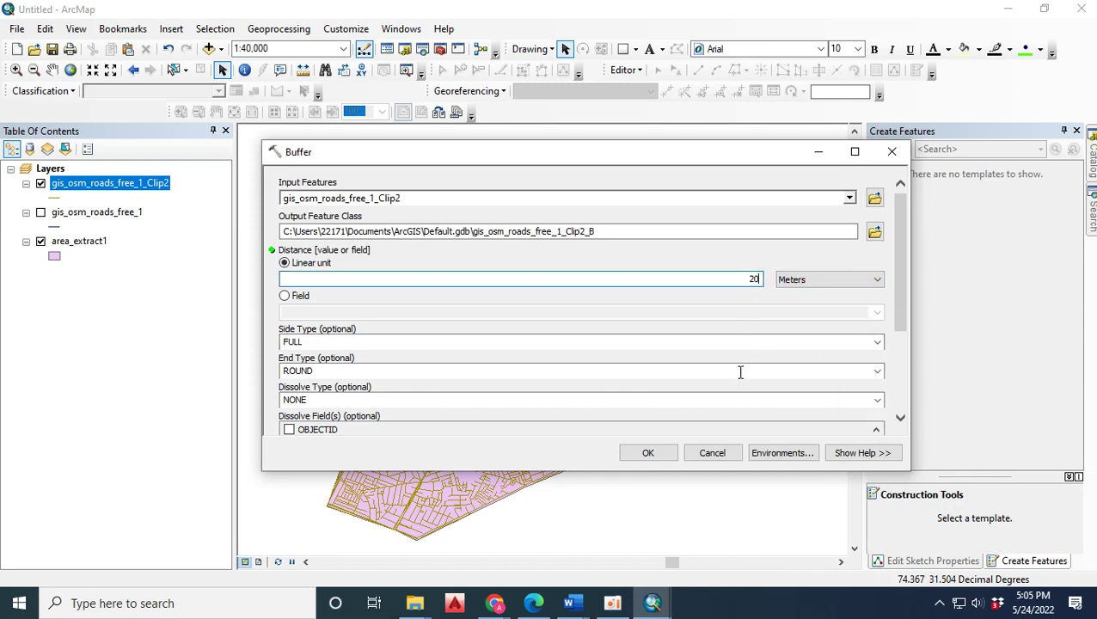
{"action": "left_click", "coordinate": [655, 456]}
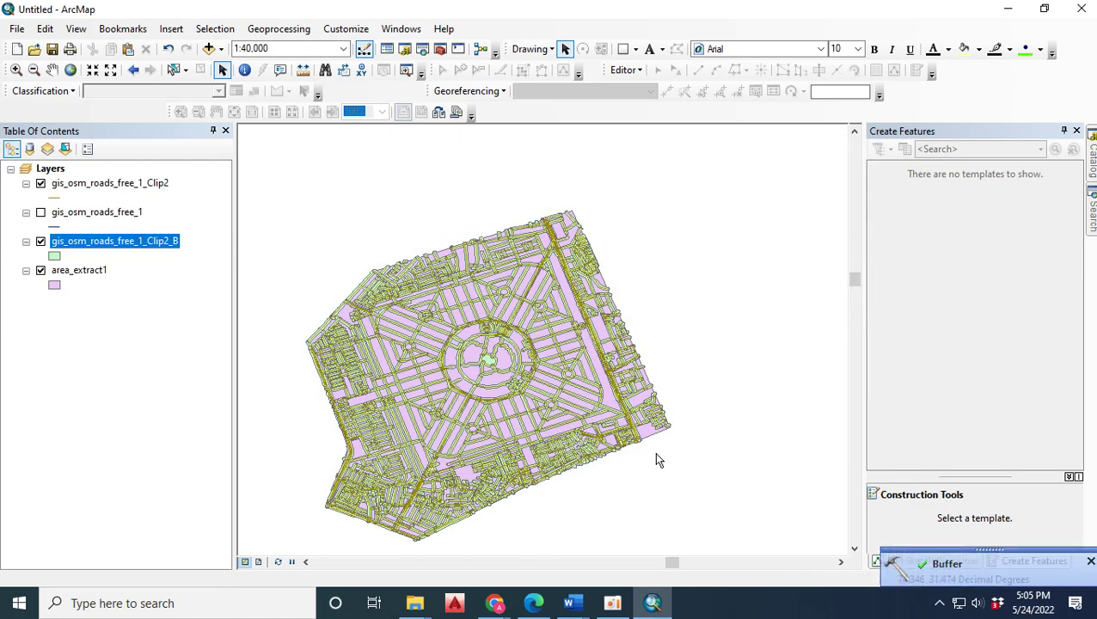
- Zoom in and hide the gis_osm_roads_free_1_Clip2 road lines
{"action": "scroll", "coordinate": [549, 392], "scroll_direction": "up", "scroll_amount": 3}
{"action": "scroll", "coordinate": [550, 391], "scroll_direction": "up", "scroll_amount": 2}
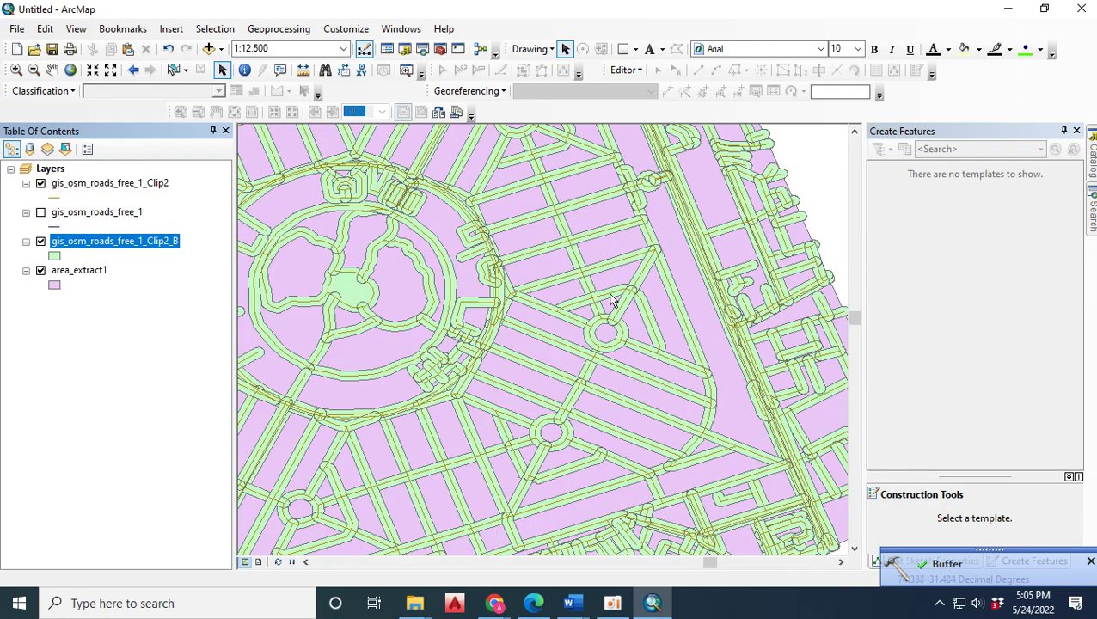
{"action": "left_click", "coordinate": [40, 183]}
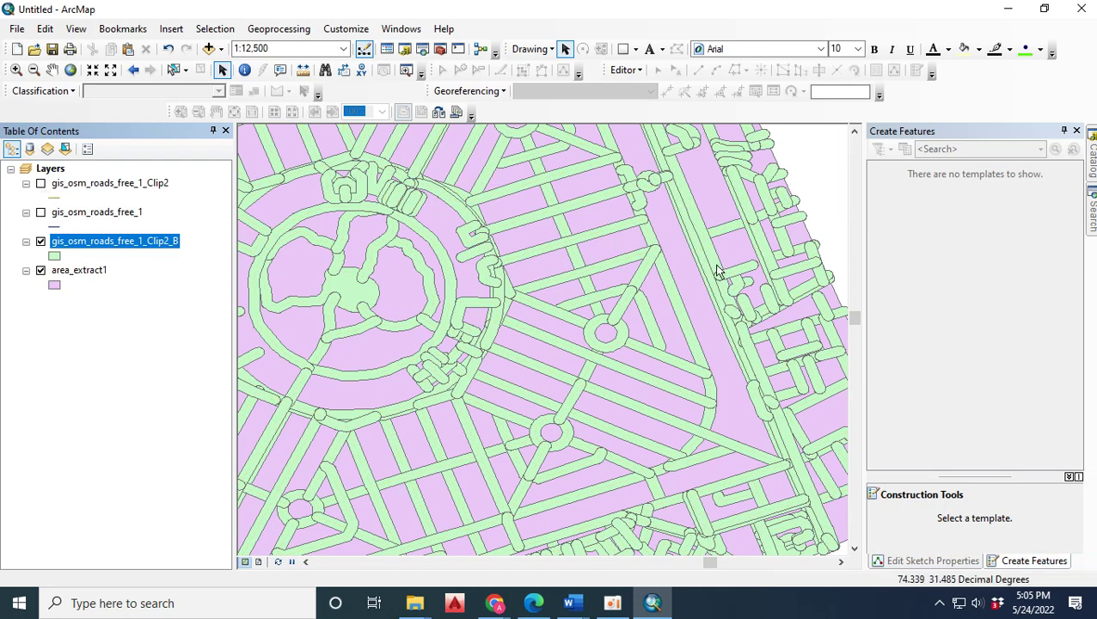
- Find and open the Erase (Analysis) tool through search
{"action": "left_click", "coordinate": [1090, 207]}
{"action": "left_click_drag", "start_coordinate": [921, 198], "coordinate": [840, 197]}
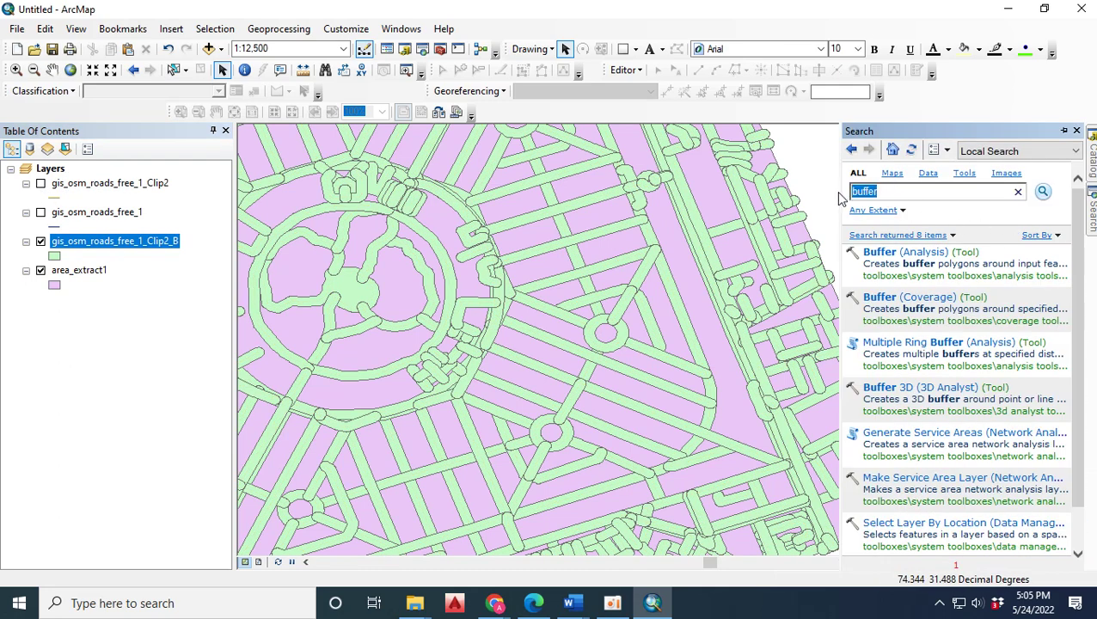
{"action": "type", "text": "erase"}
{"action": "key", "text": "Return"}
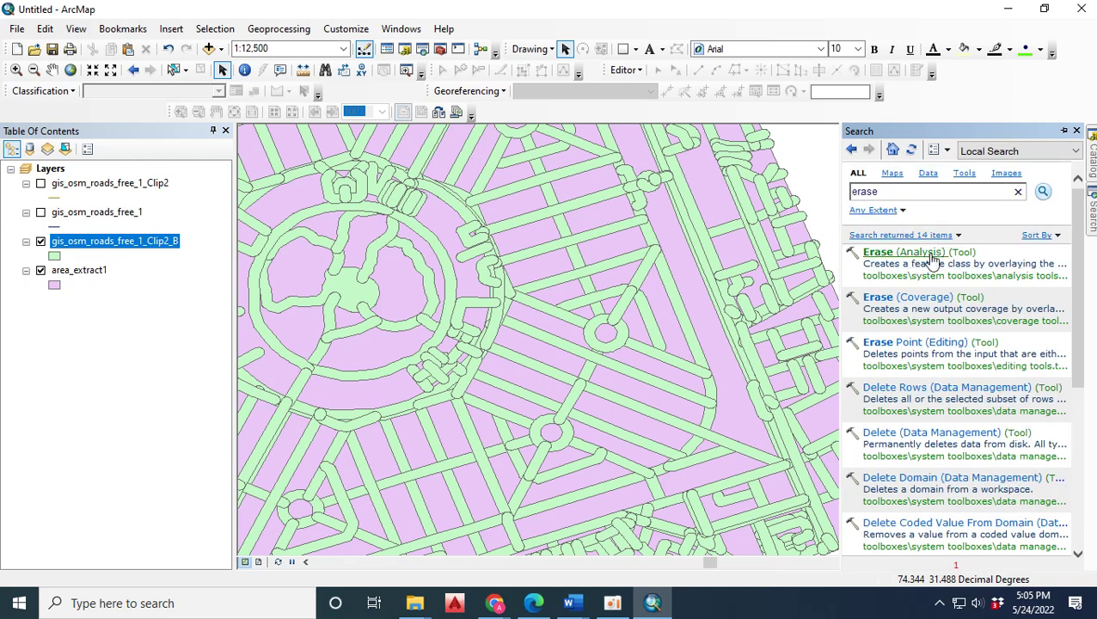
{"action": "left_click", "coordinate": [932, 256]}
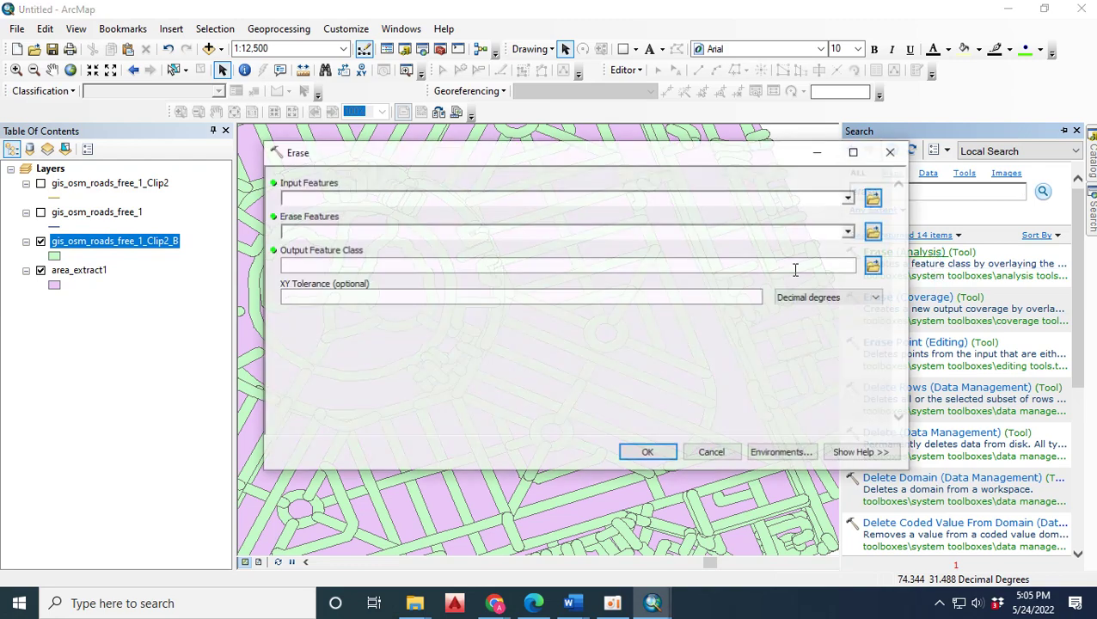
- Erase gis_osm_roads_free_1_Clip2_B from area_extract1 with XY tolerance in Meters
{"action": "left_click", "coordinate": [849, 199]}
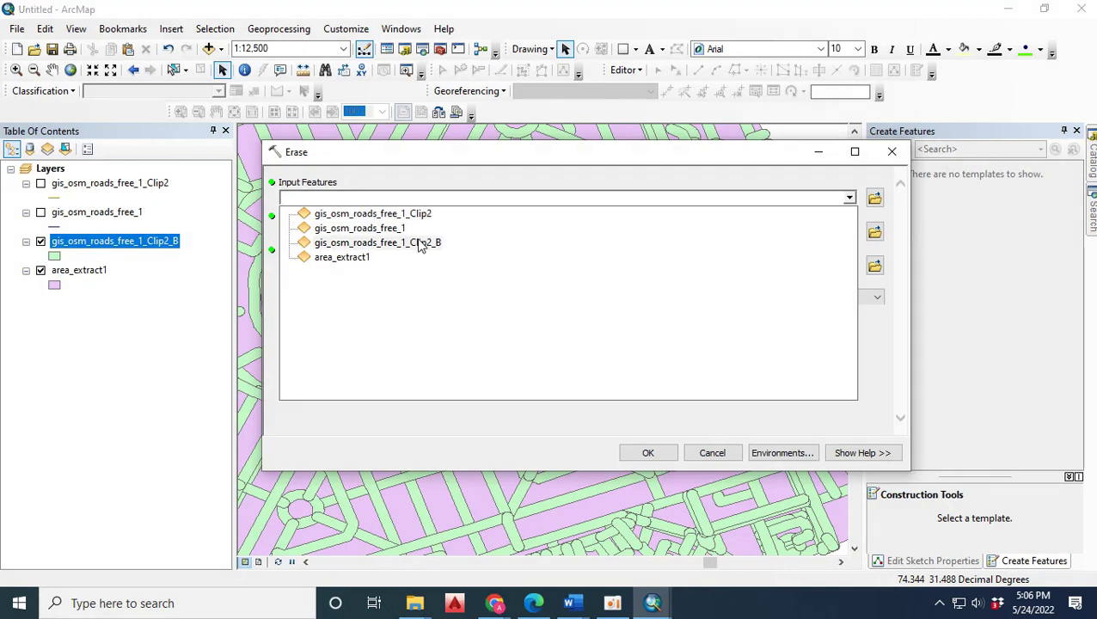
{"action": "left_click", "coordinate": [421, 244]}
{"action": "left_click", "coordinate": [849, 233]}
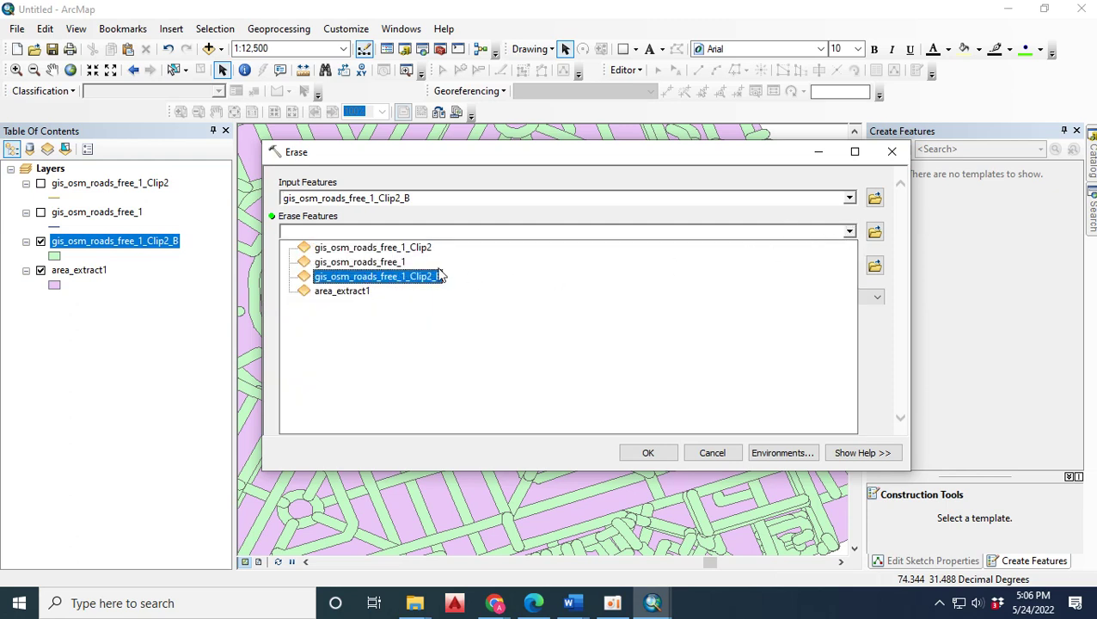
{"action": "left_click", "coordinate": [408, 277]}
{"action": "left_click", "coordinate": [849, 197]}
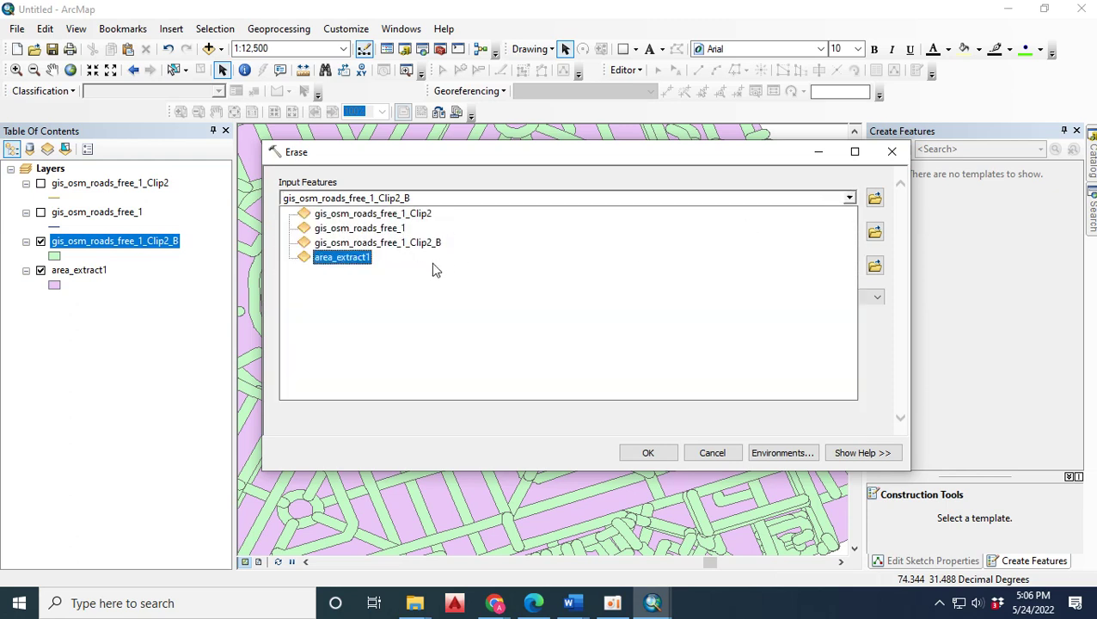
{"action": "left_click", "coordinate": [357, 255]}
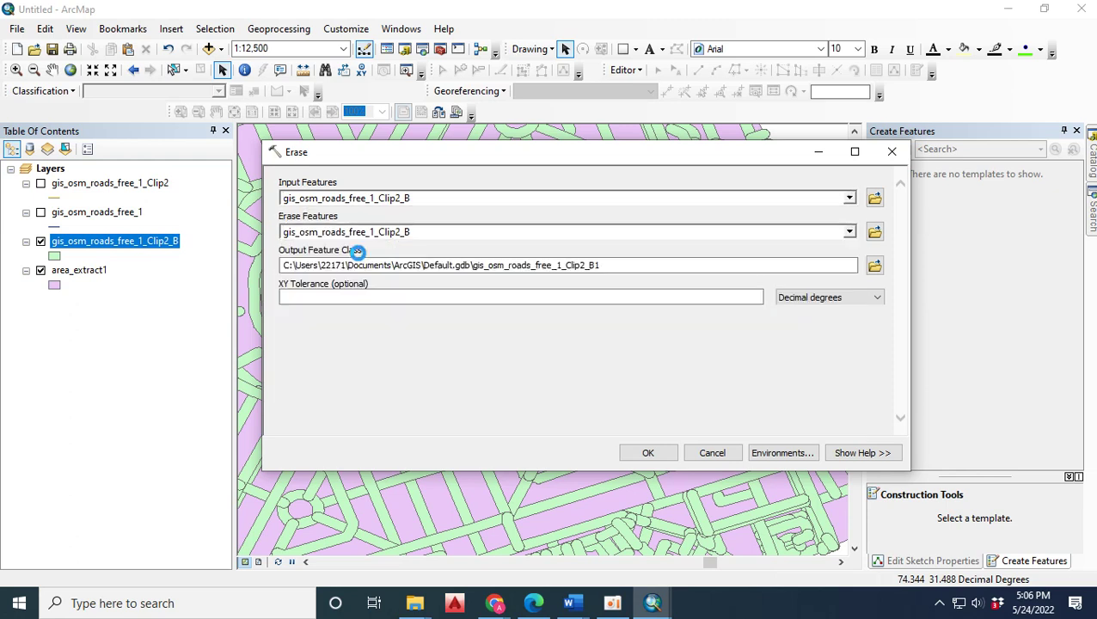
{"action": "left_click", "coordinate": [831, 299]}
{"action": "left_click", "coordinate": [827, 376]}
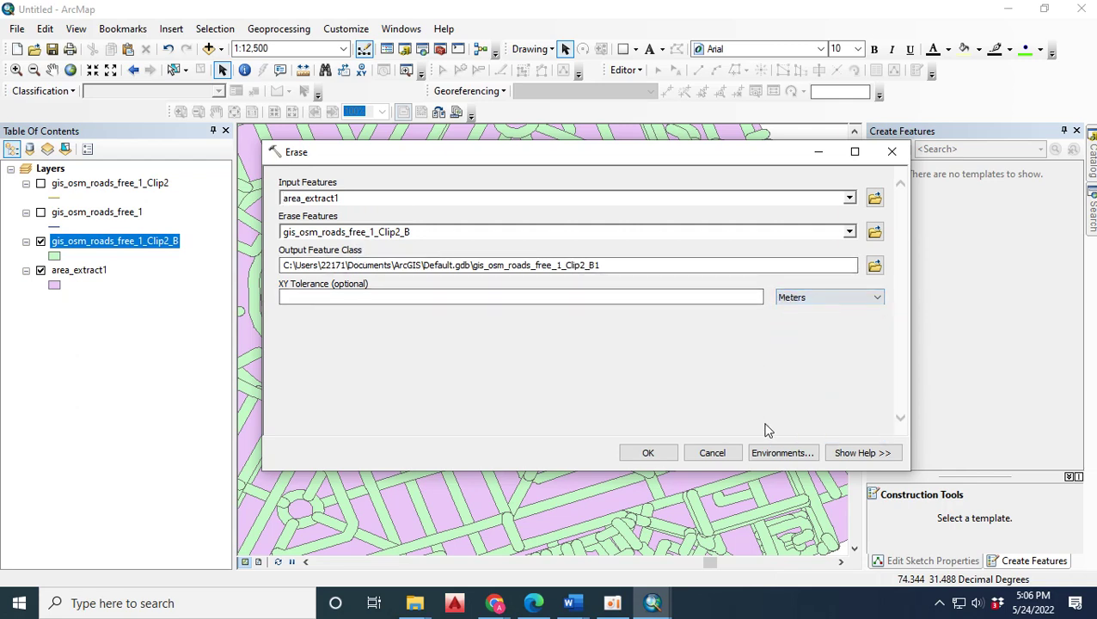
{"action": "left_click", "coordinate": [648, 453]}
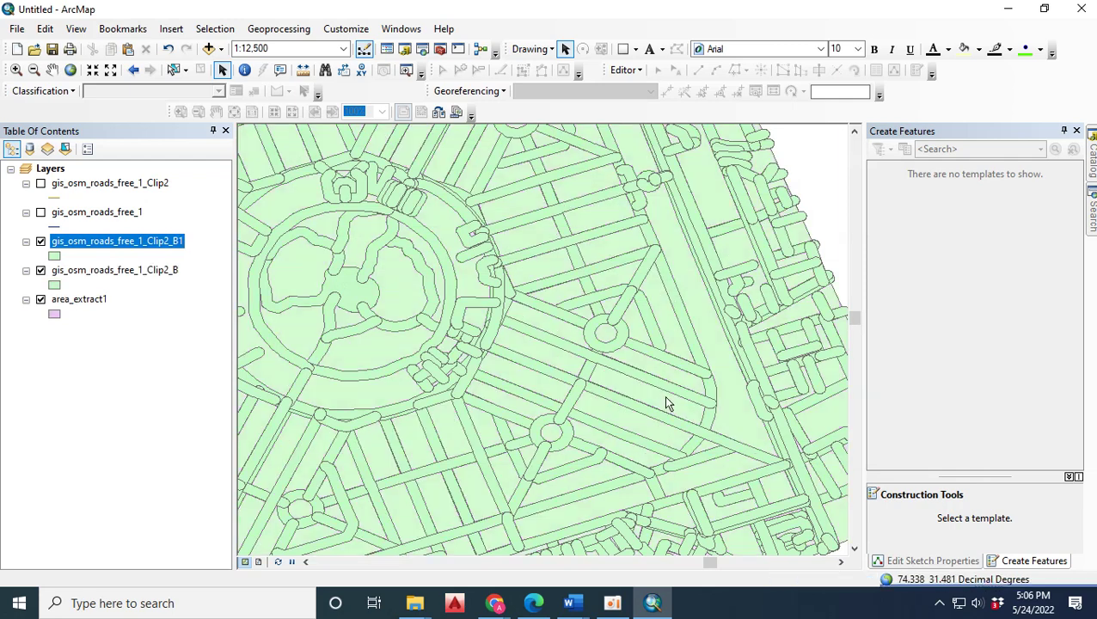
- Hide gis_osm_roads_free_1_Clip2_B and area_extract1, then zoom to view the block polygons
{"action": "right_click", "coordinate": [86, 247]}
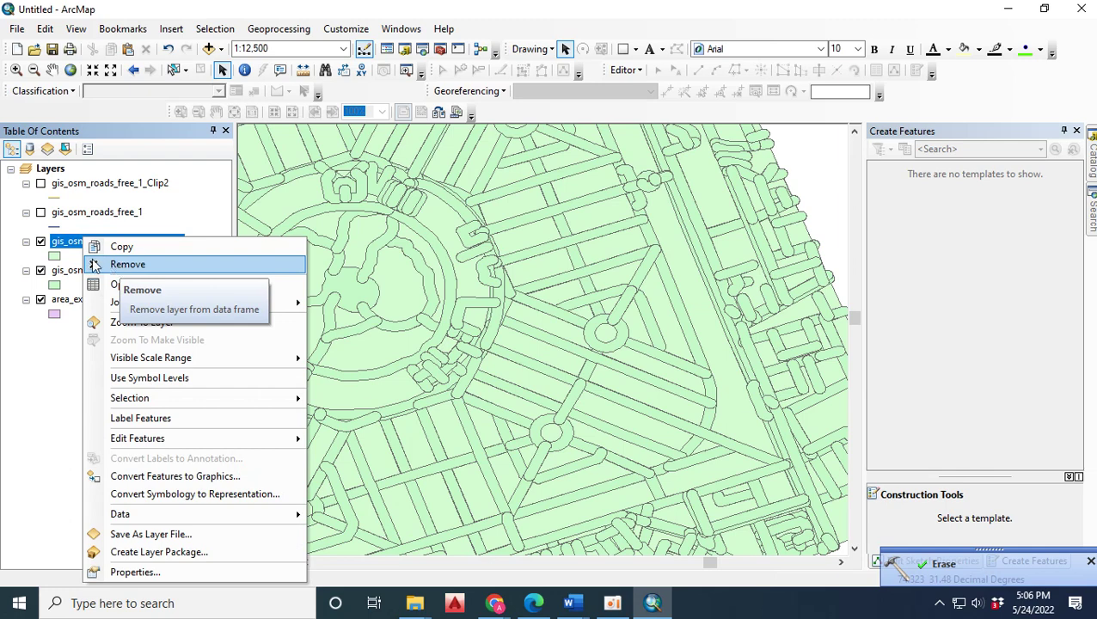
{"action": "left_click", "coordinate": [62, 337]}
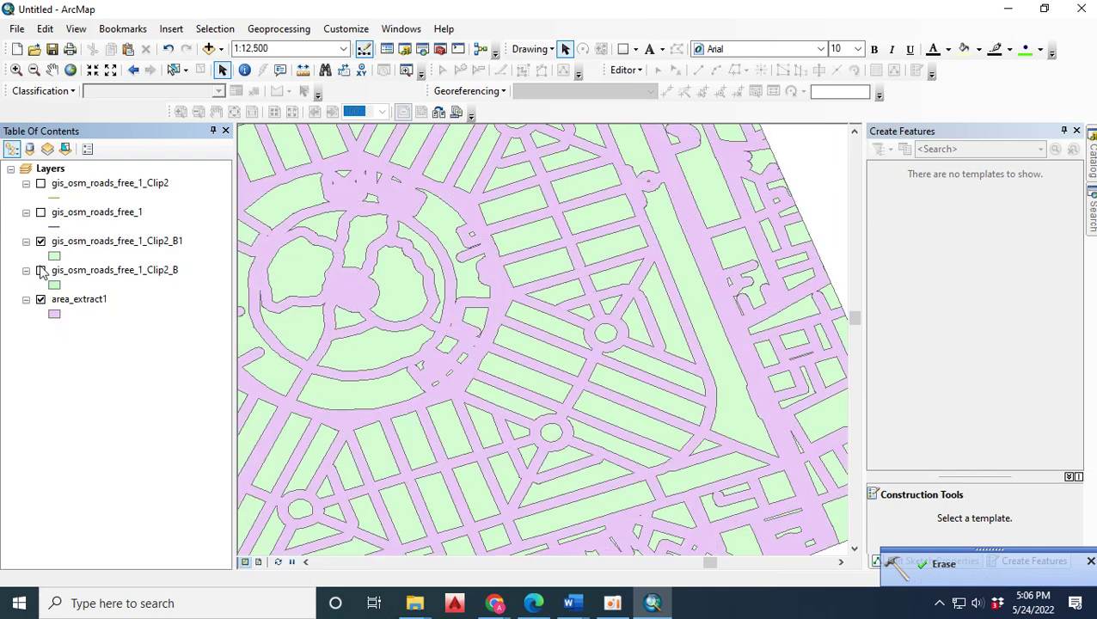
{"action": "left_click", "coordinate": [41, 299]}
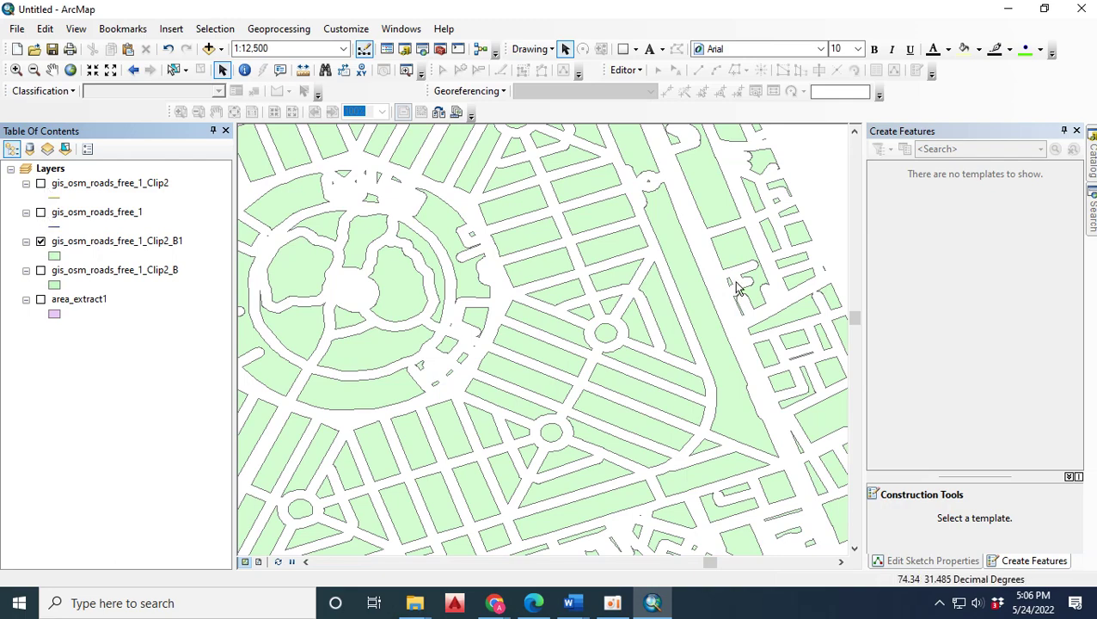
{"action": "scroll", "coordinate": [738, 289], "scroll_direction": "up", "scroll_amount": 3}
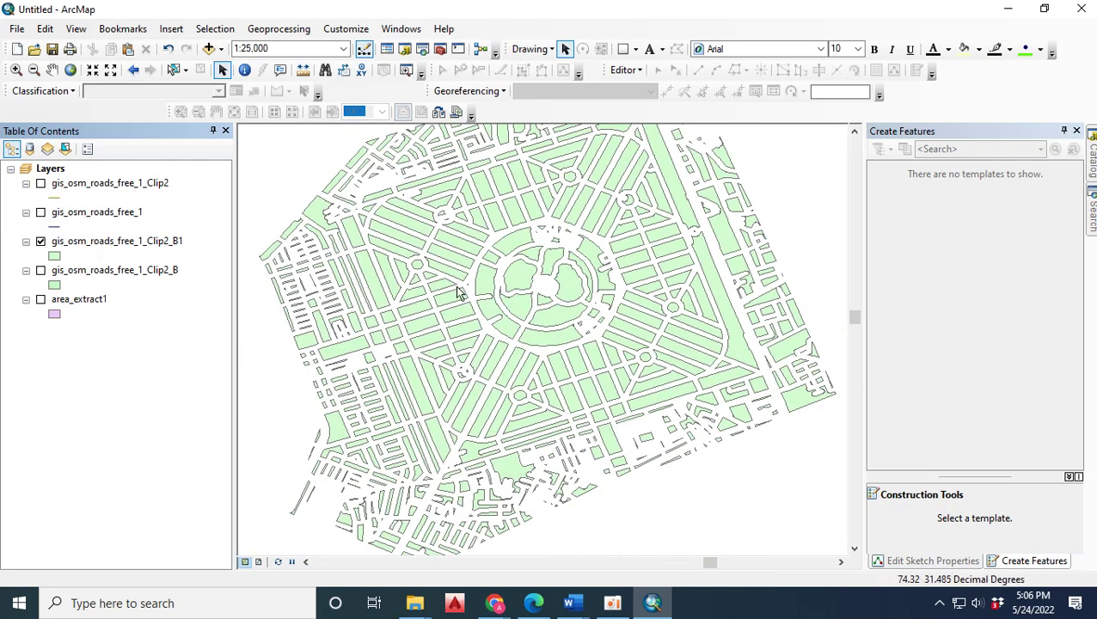
{"action": "scroll", "coordinate": [469, 239], "scroll_direction": "down", "scroll_amount": 2}
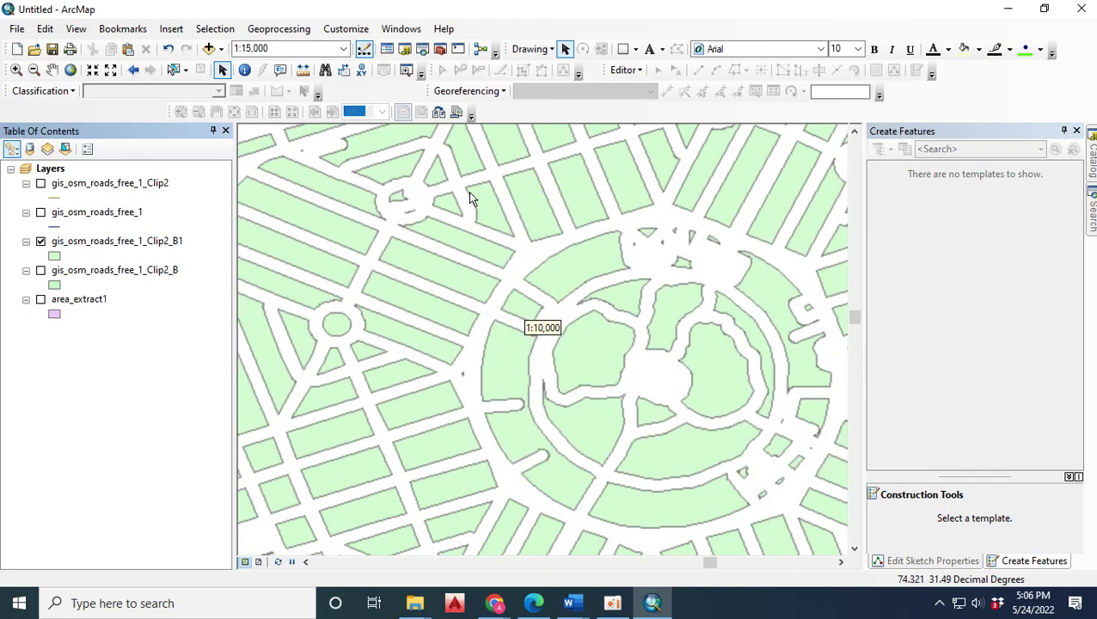
{"action": "scroll", "coordinate": [468, 191], "scroll_direction": "up", "scroll_amount": 2}
{"action": "scroll", "coordinate": [468, 191], "scroll_direction": "up", "scroll_amount": 2}
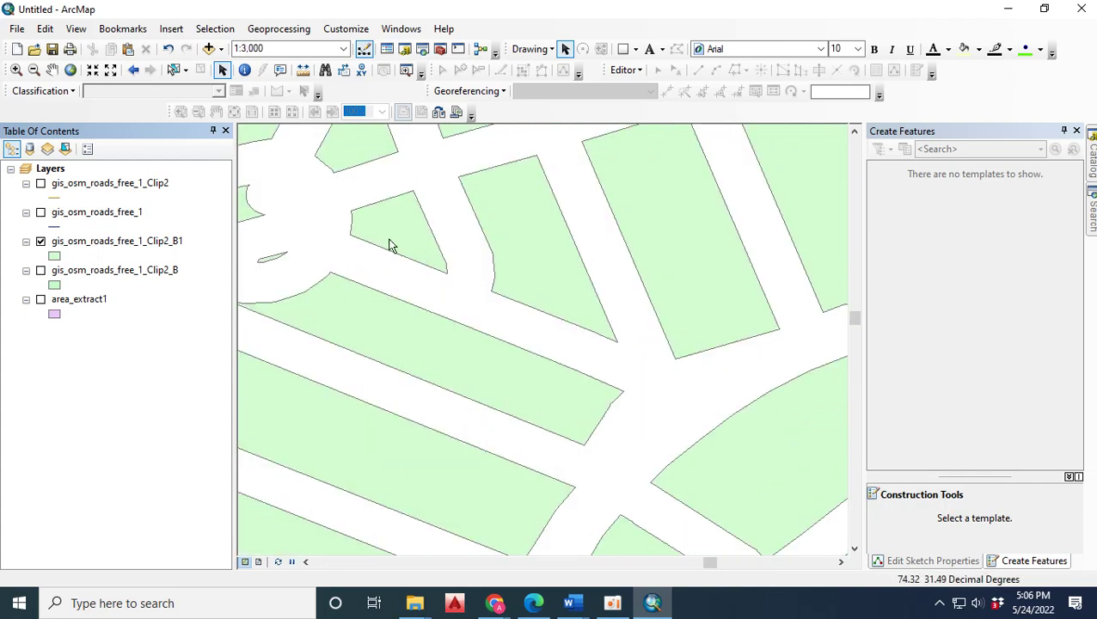
{"action": "left_click", "coordinate": [220, 49]}
- Add the Imagery basemap beneath the gis_osm_roads_free_1_Clip2_B1 block polygons
{"action": "left_click", "coordinate": [229, 68]}
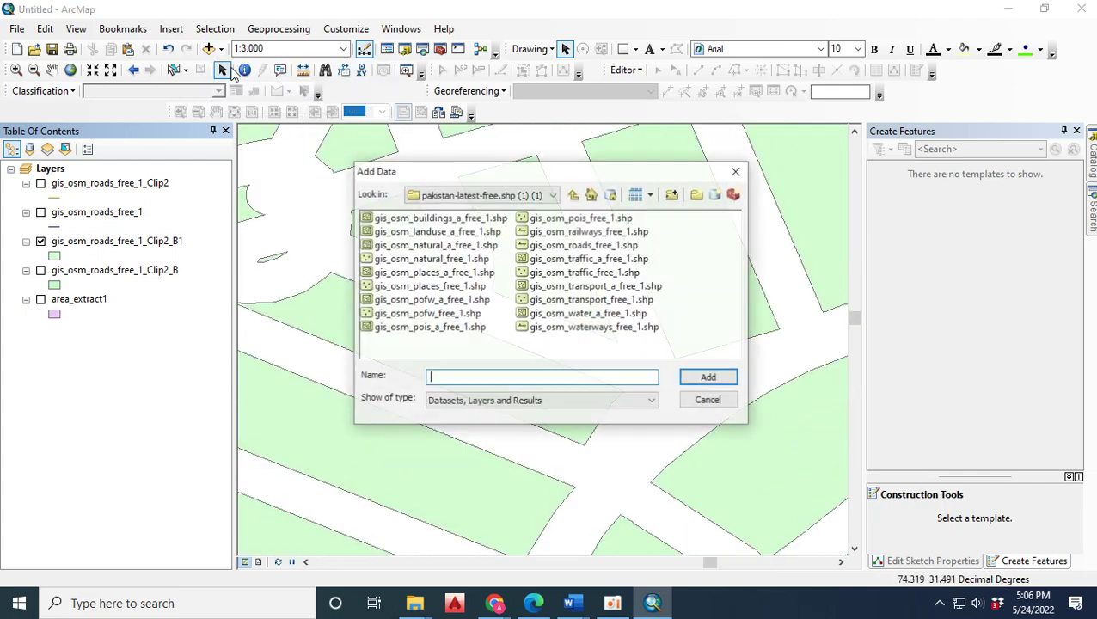
{"action": "left_click", "coordinate": [735, 171]}
{"action": "left_click", "coordinate": [220, 49]}
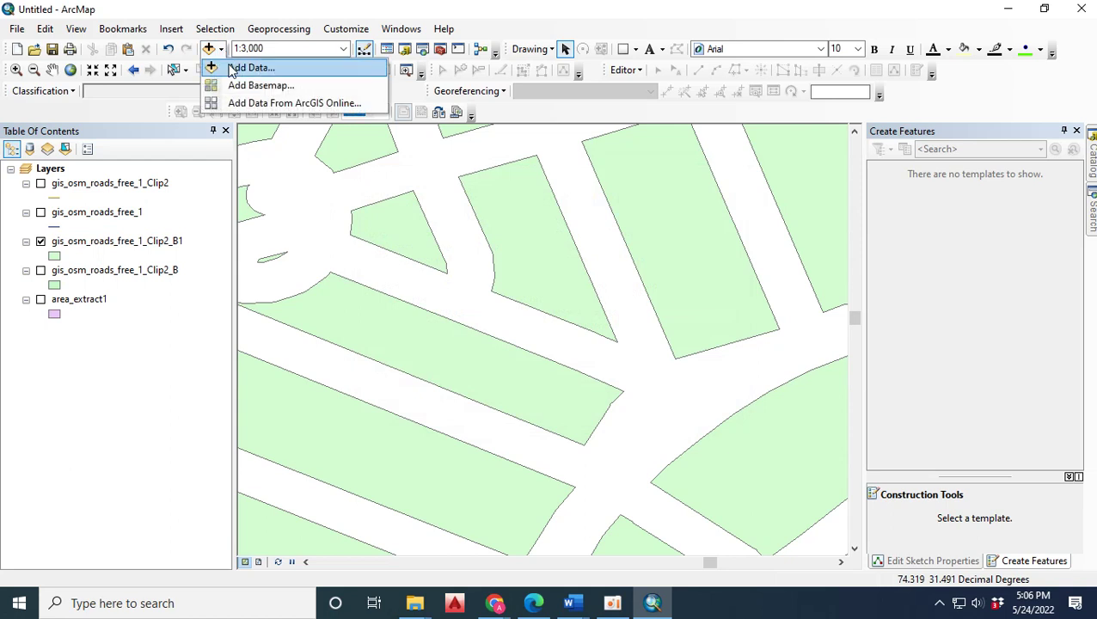
{"action": "left_click", "coordinate": [230, 69]}
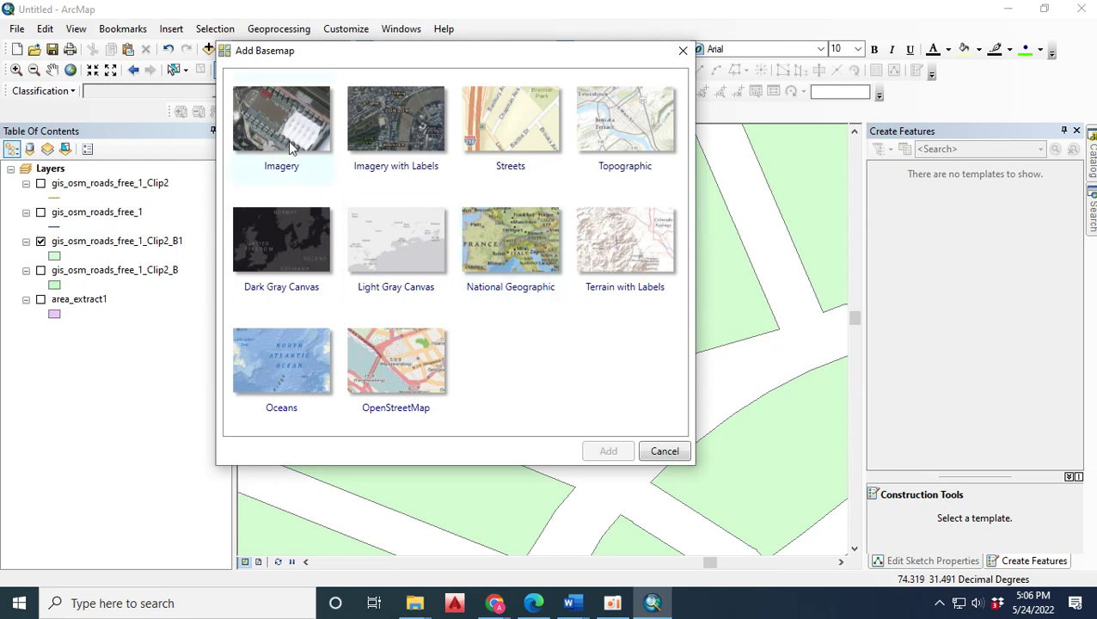
{"action": "left_click", "coordinate": [277, 116]}
{"action": "left_click", "coordinate": [608, 450]}
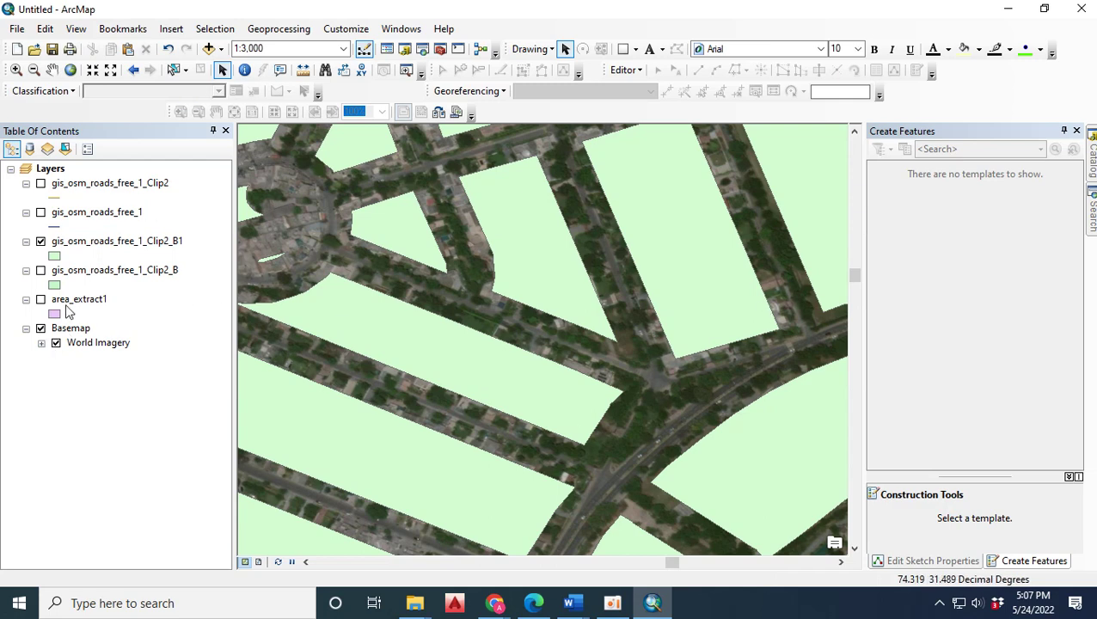
{"action": "right_click", "coordinate": [110, 237]}
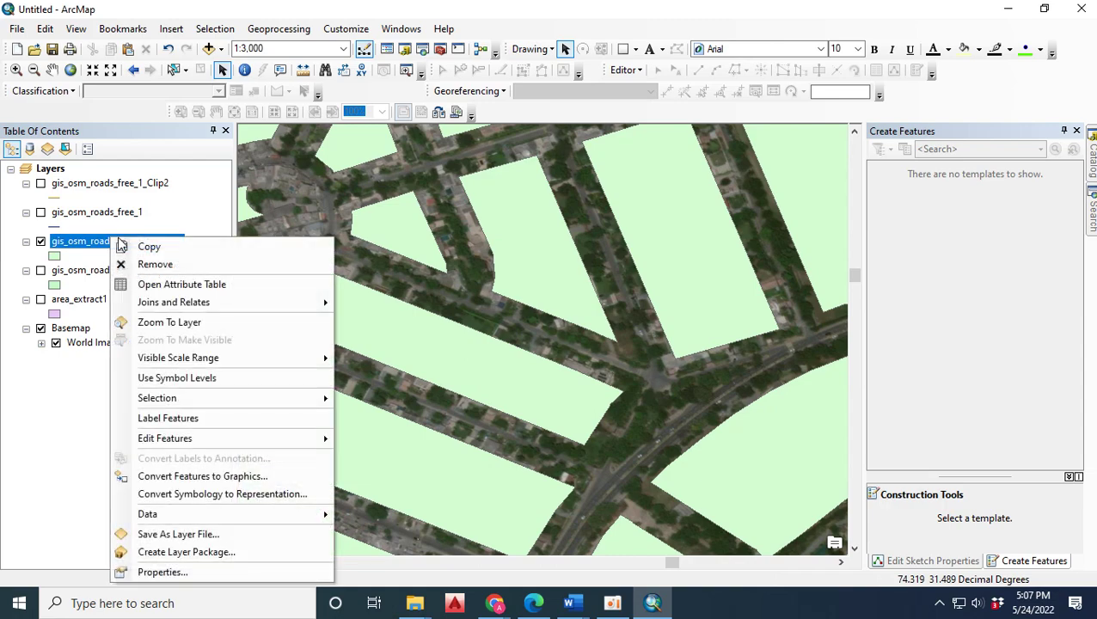
- Set the gis_osm_roads_free_1_Clip2_B1 layer's display transparency to 70% and apply it
{"action": "left_click", "coordinate": [198, 571]}
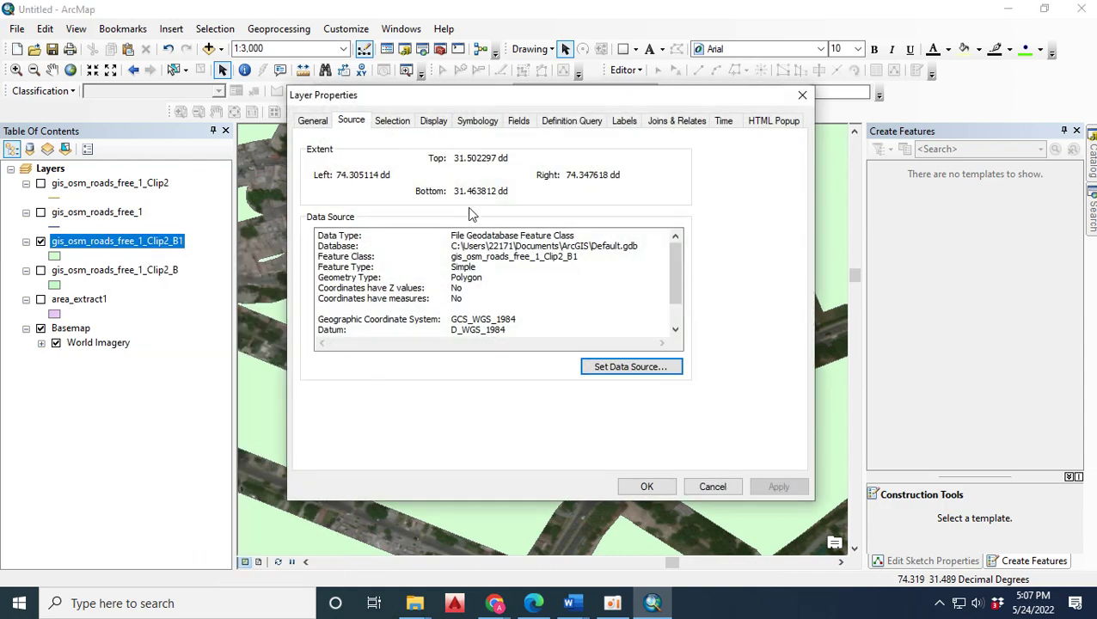
{"action": "left_click", "coordinate": [477, 121]}
{"action": "left_click", "coordinate": [434, 123]}
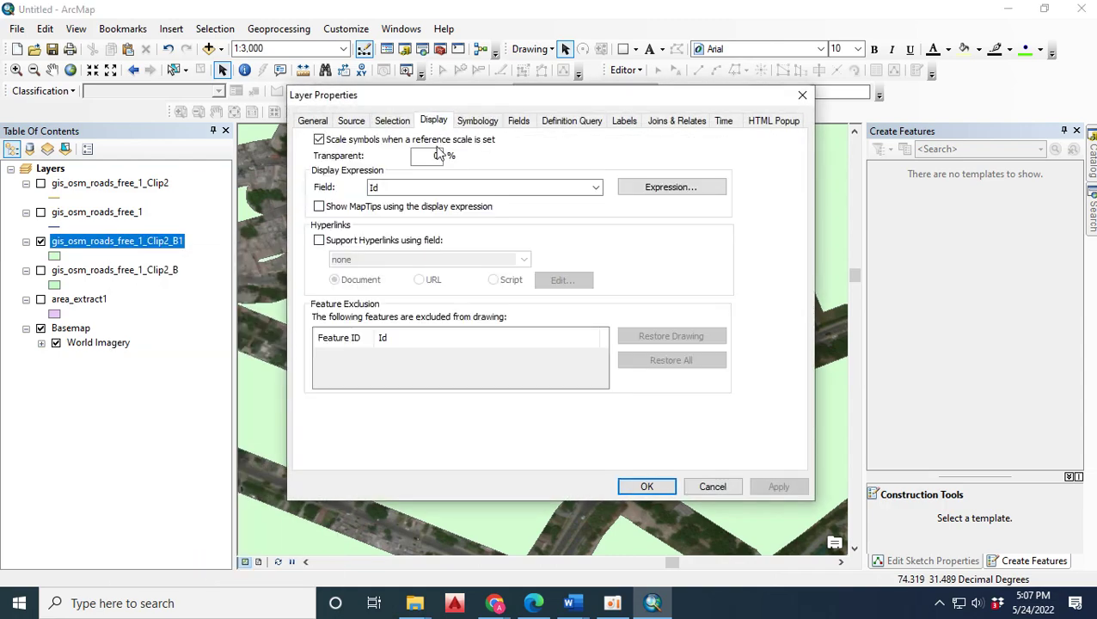
{"action": "double_click", "coordinate": [434, 154]}
{"action": "type", "text": "7"}
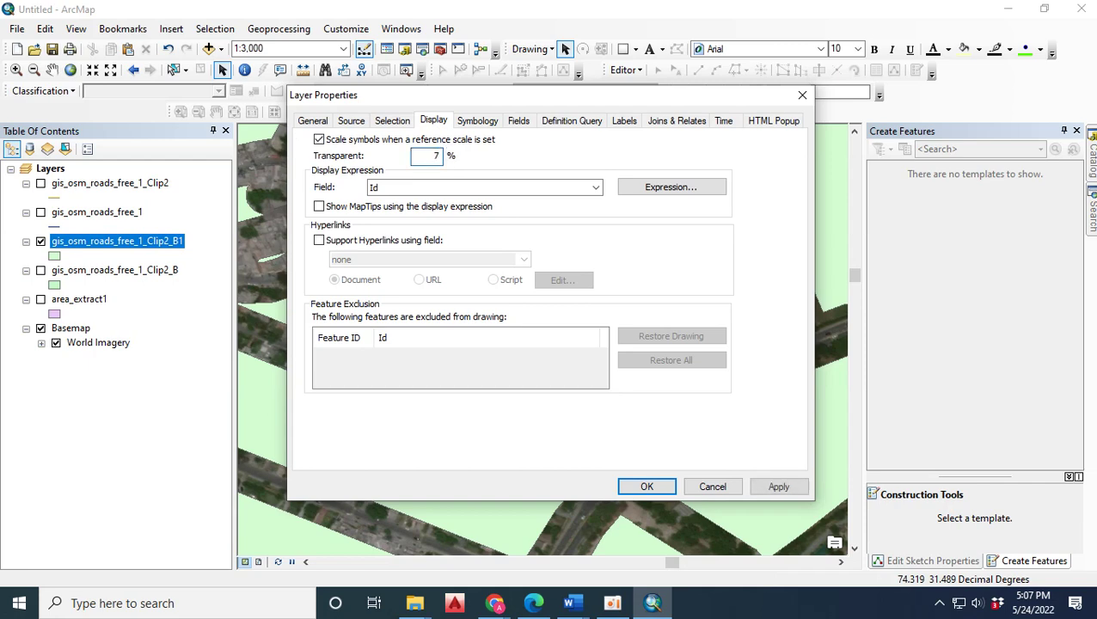
{"action": "type", "text": "0"}
{"action": "left_click", "coordinate": [782, 487]}
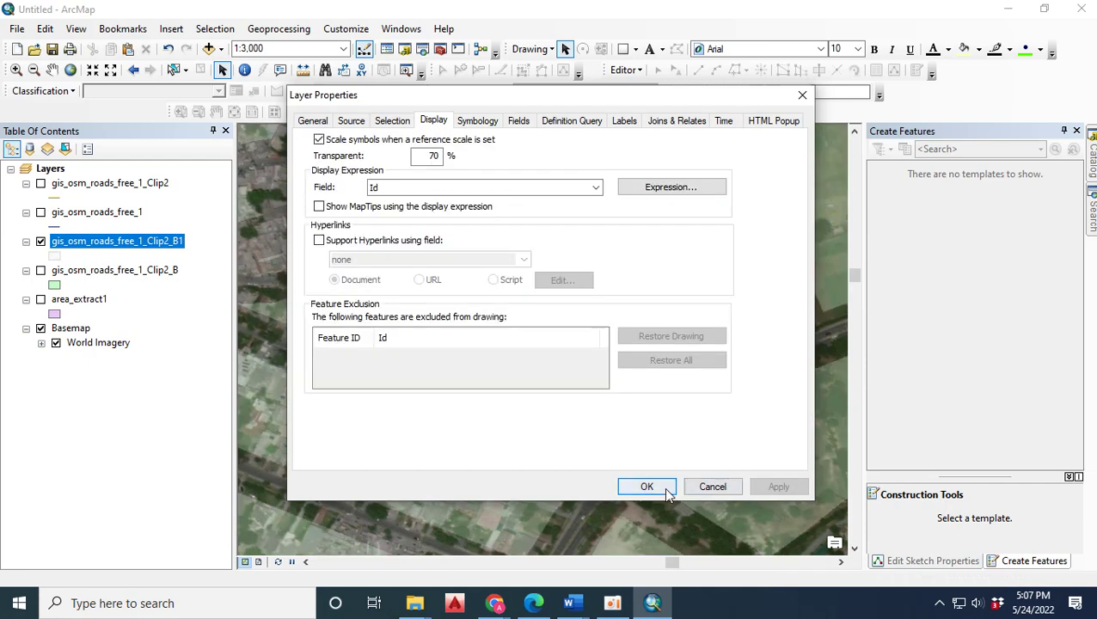
{"action": "left_click", "coordinate": [655, 486]}
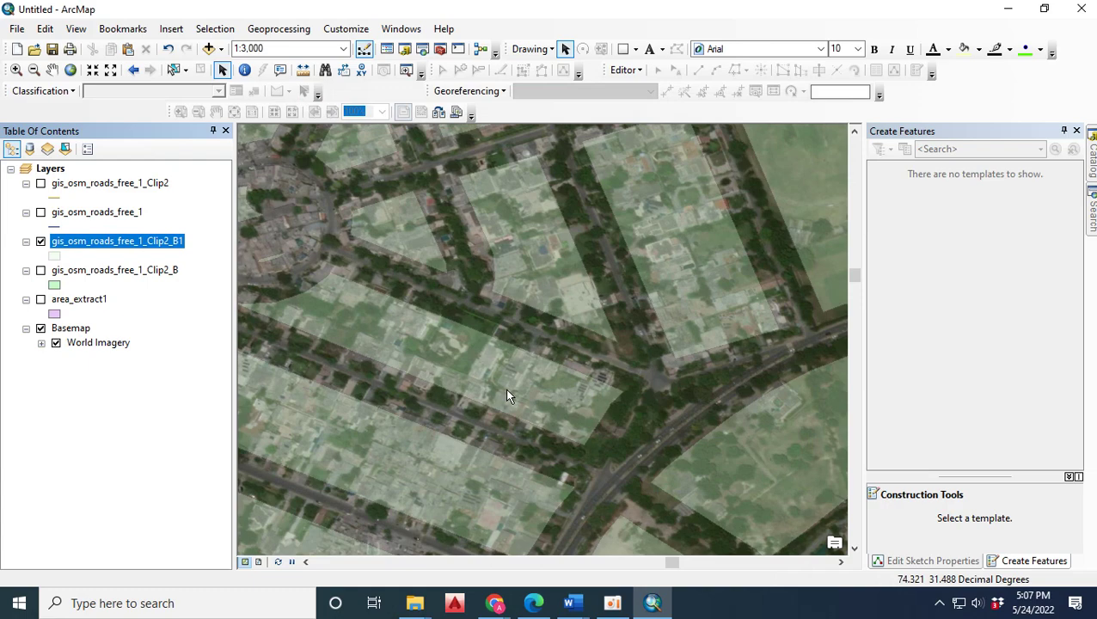
- Zoom in to 1:1,500 on the block polygons and bring up the Editor menu
{"action": "scroll", "coordinate": [511, 398], "scroll_direction": "up", "scroll_amount": 2}
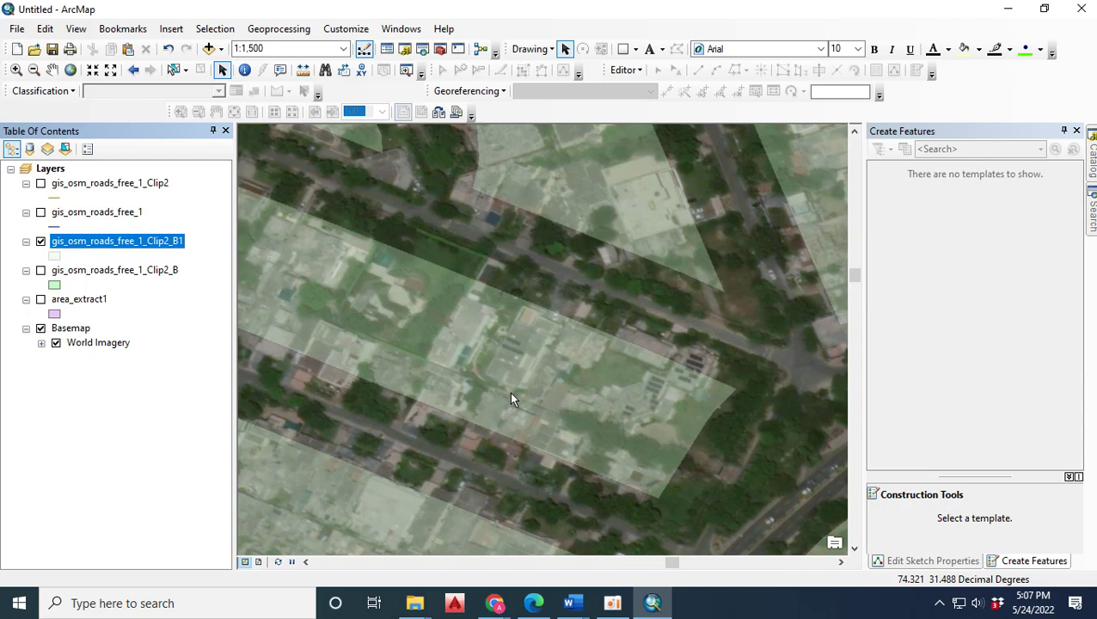
{"action": "left_click", "coordinate": [625, 70]}
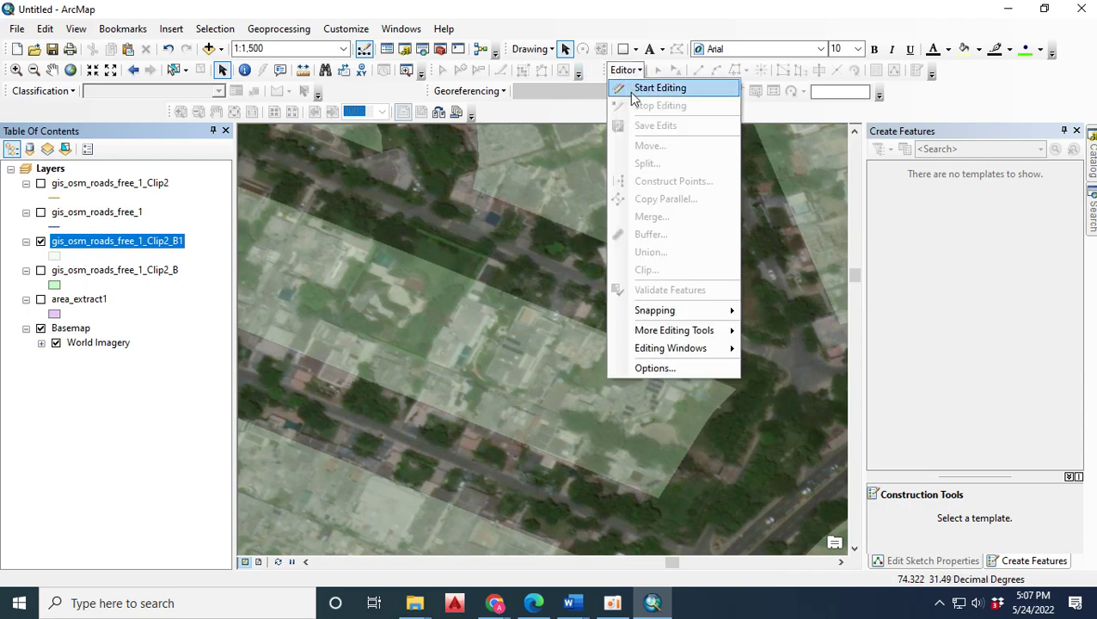
- Start editing gis_osm_roads_free_1_Clip2_B1 and select the block polygon to be cut
{"action": "left_click", "coordinate": [656, 86]}
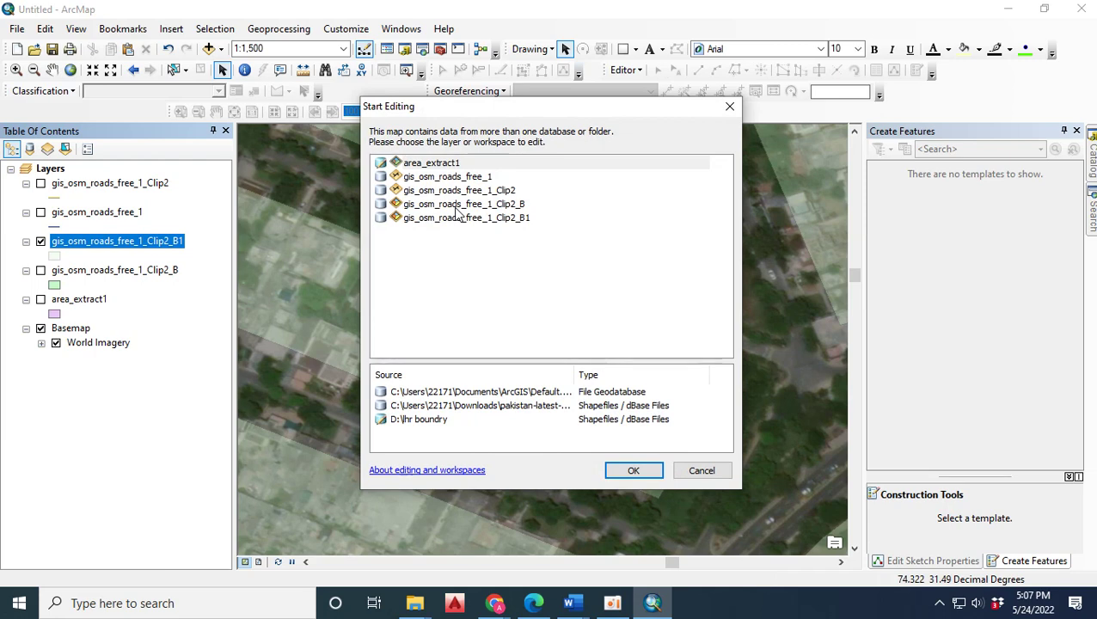
{"action": "left_click", "coordinate": [475, 220]}
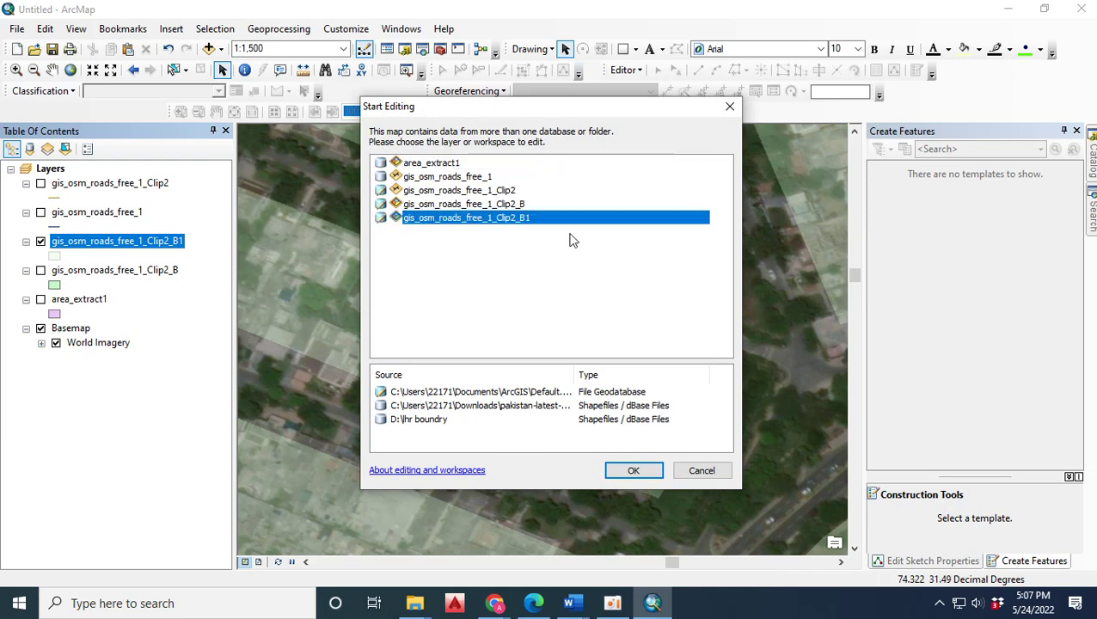
{"action": "left_click", "coordinate": [640, 475]}
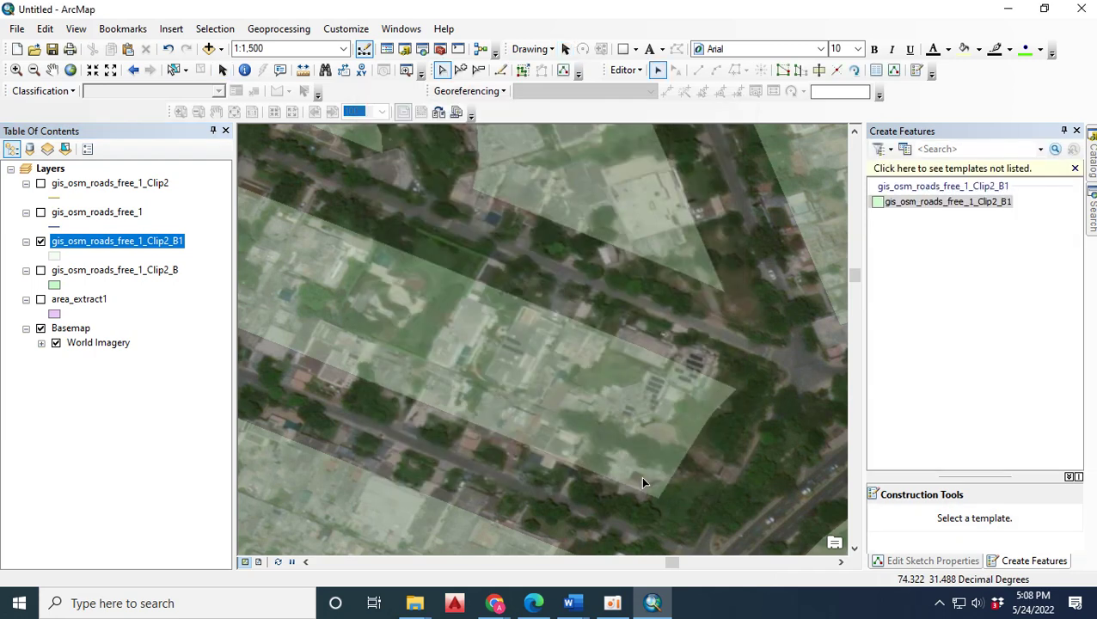
{"action": "left_click", "coordinate": [623, 381]}
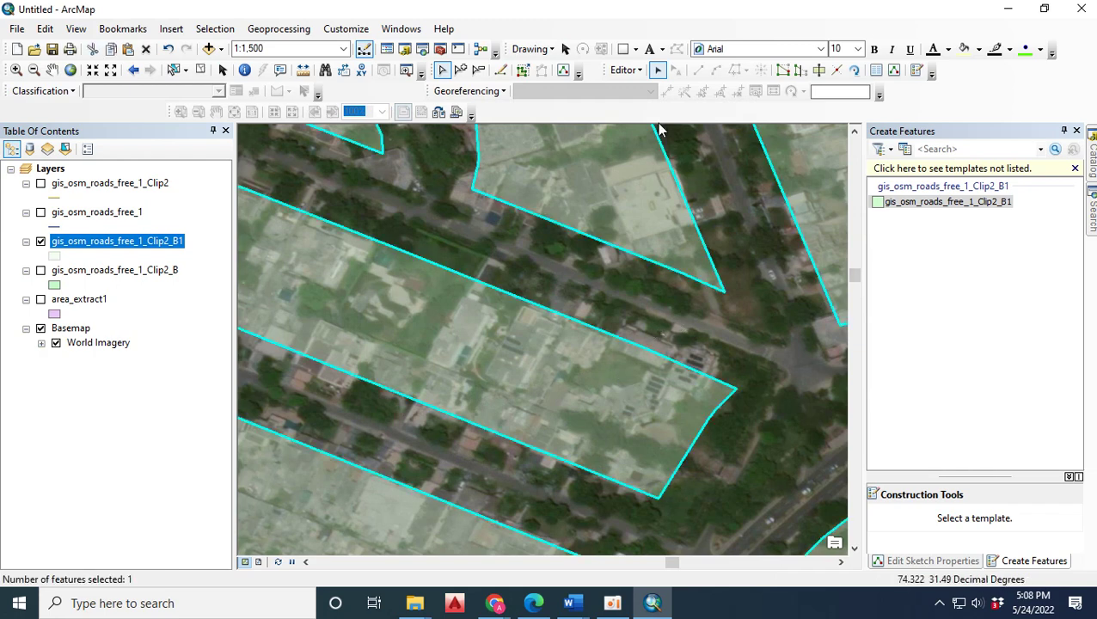
- Cut the block's eastern end into parcels with three straight Cut Polygons lines
{"action": "left_click", "coordinate": [819, 69]}
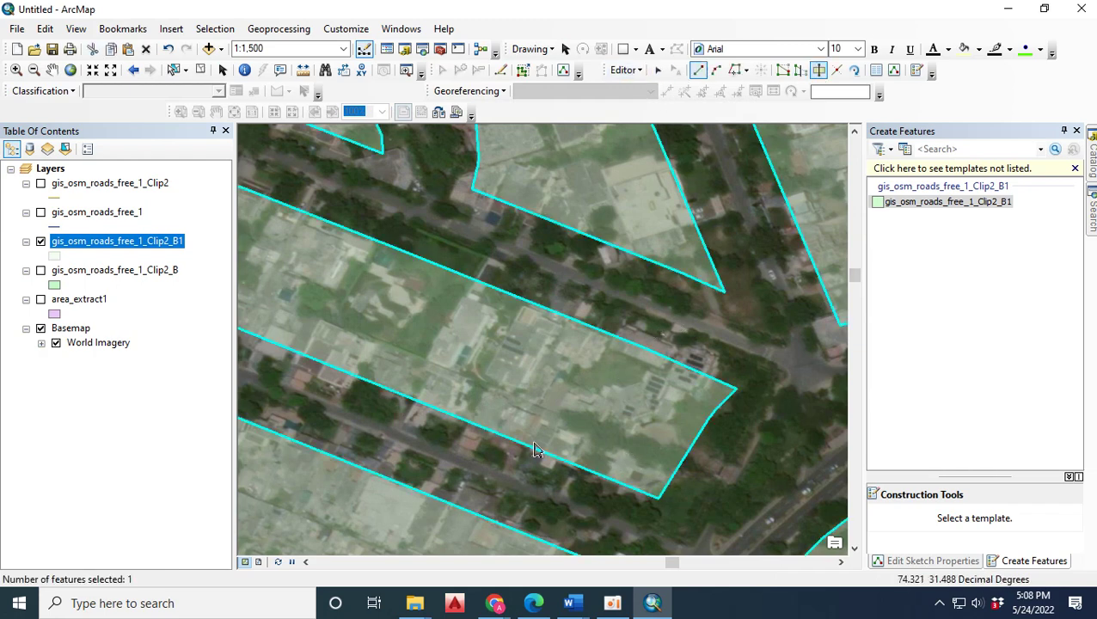
{"action": "left_click", "coordinate": [671, 363]}
{"action": "double_click", "coordinate": [614, 483]}
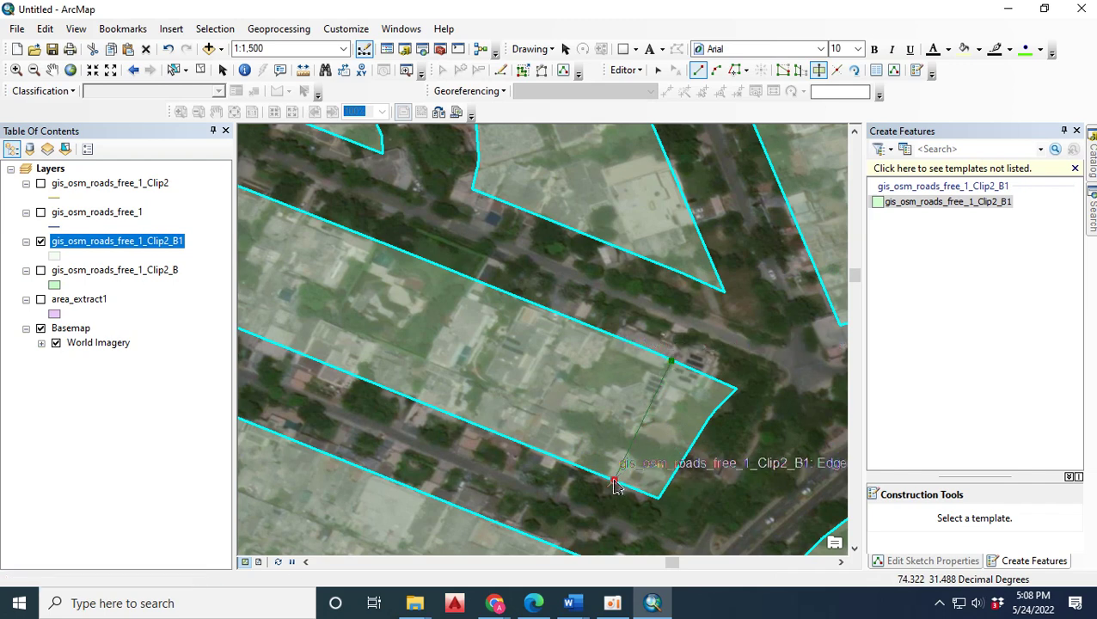
{"action": "left_click", "coordinate": [611, 335]}
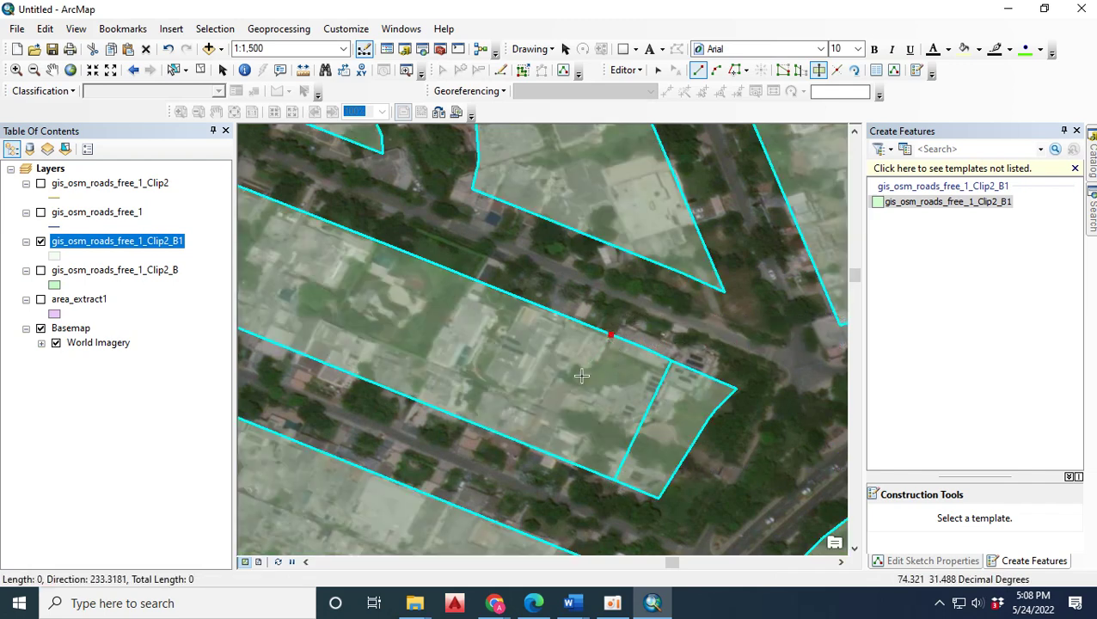
{"action": "double_click", "coordinate": [550, 452]}
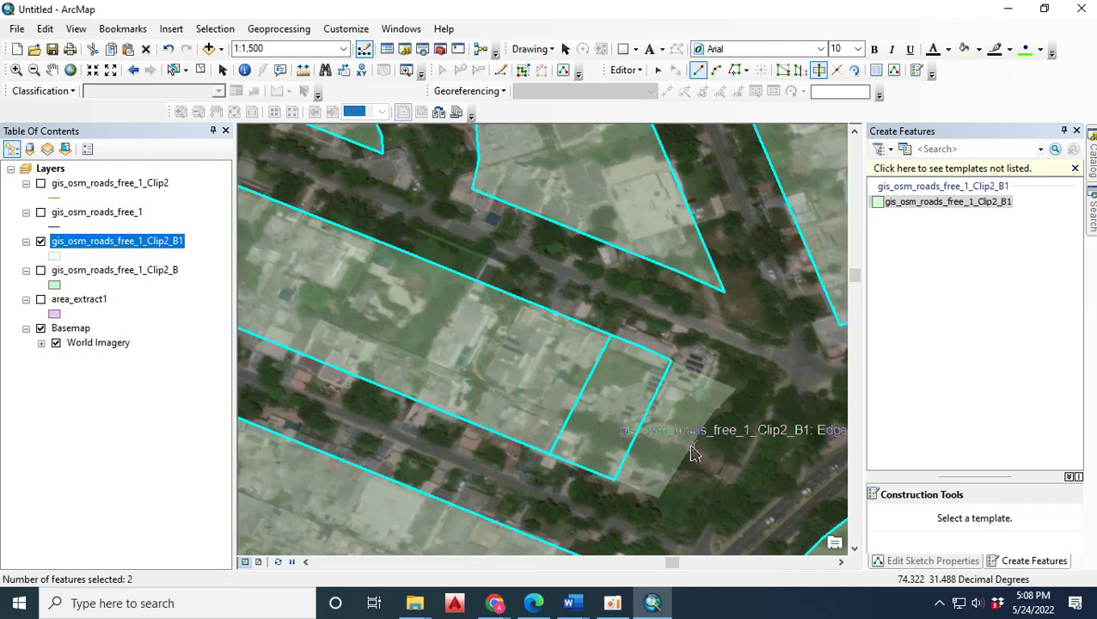
{"action": "left_click", "coordinate": [642, 421]}
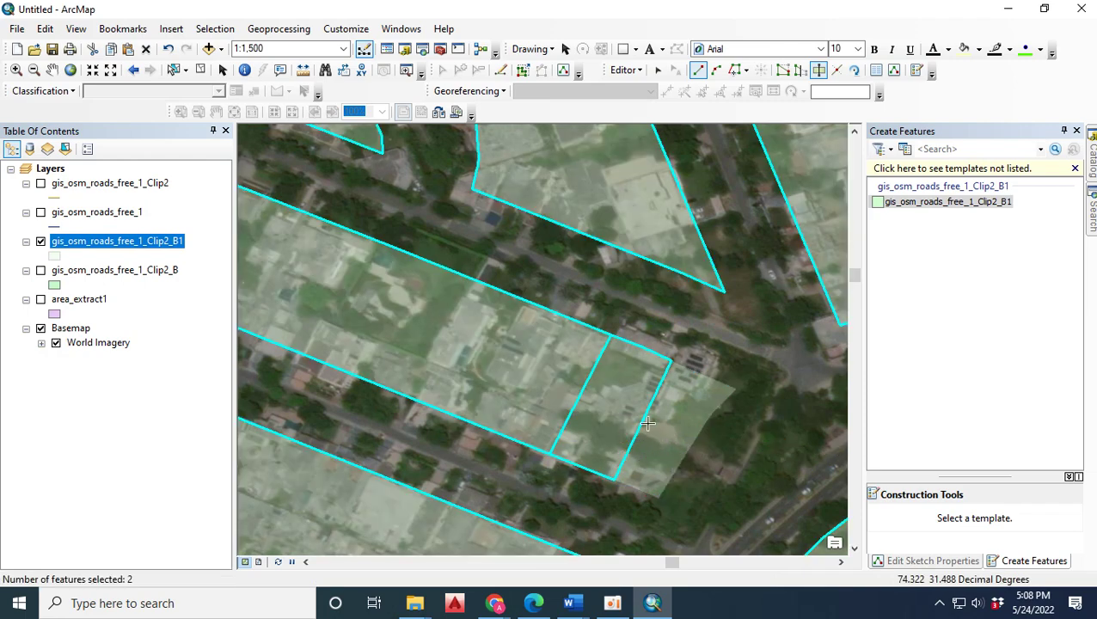
{"action": "double_click", "coordinate": [581, 395]}
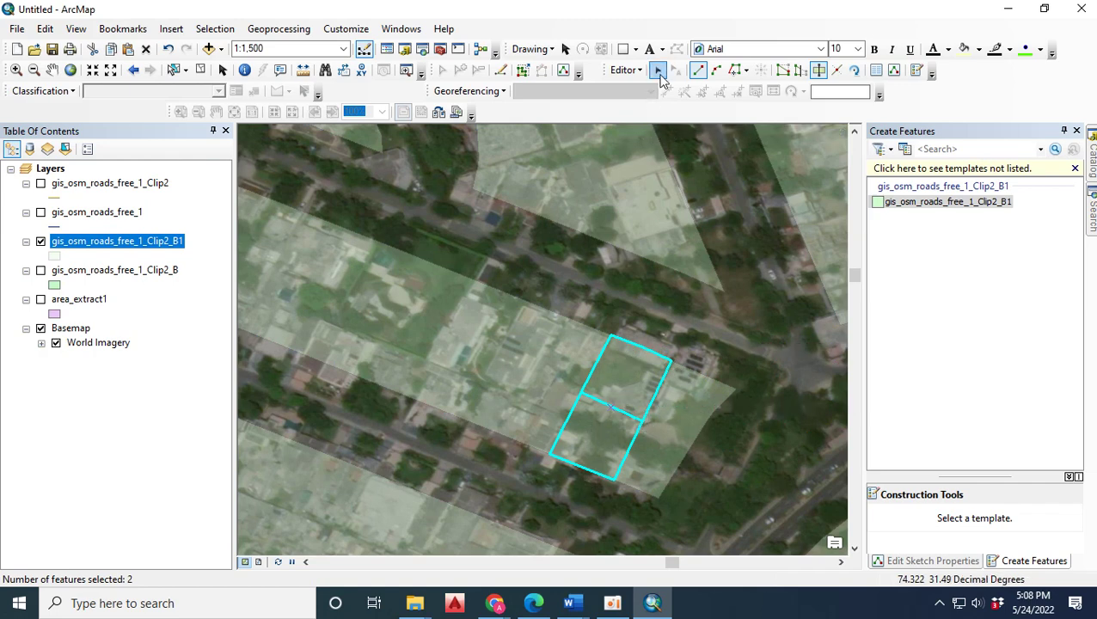
- Select the remaining large part, save the edits and stop editing
{"action": "left_click", "coordinate": [504, 370]}
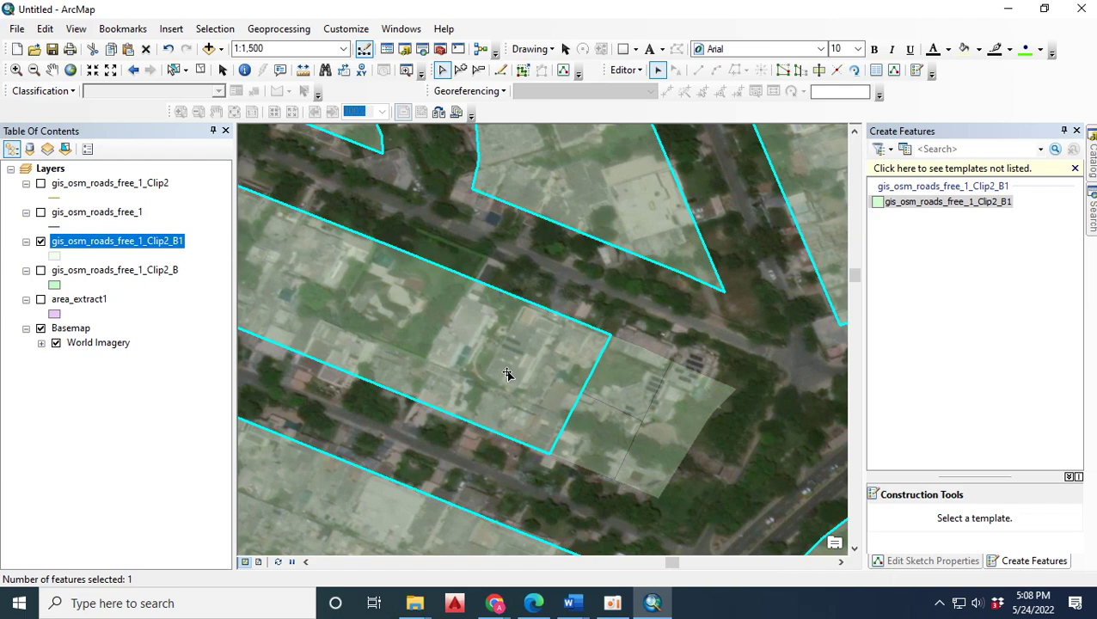
{"action": "left_click", "coordinate": [624, 73]}
{"action": "left_click", "coordinate": [635, 127]}
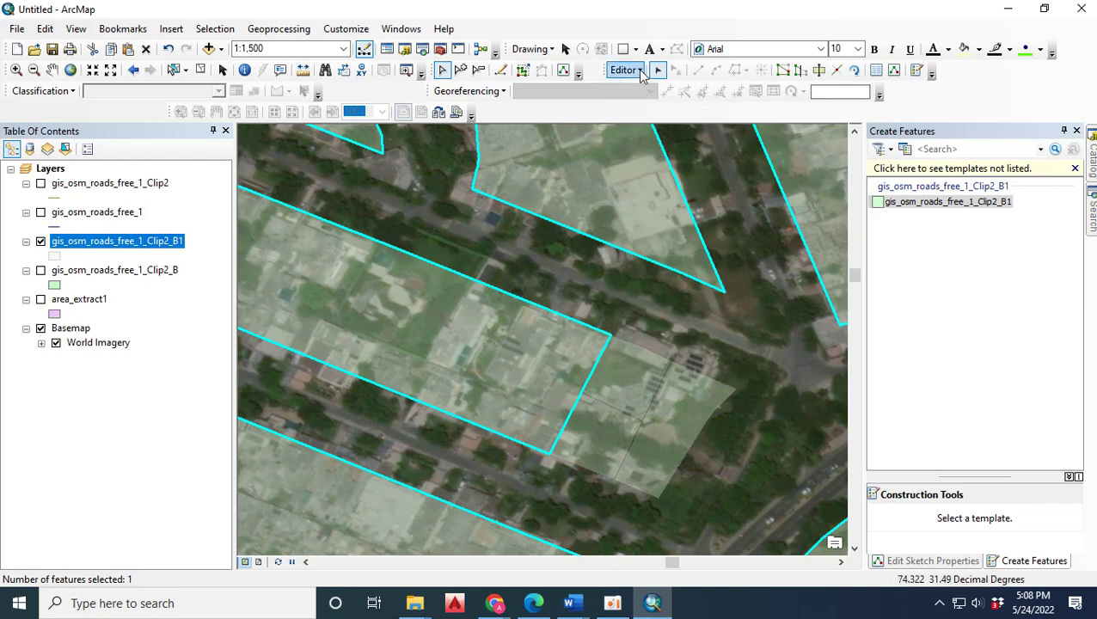
{"action": "left_click", "coordinate": [640, 72]}
{"action": "left_click", "coordinate": [649, 106]}
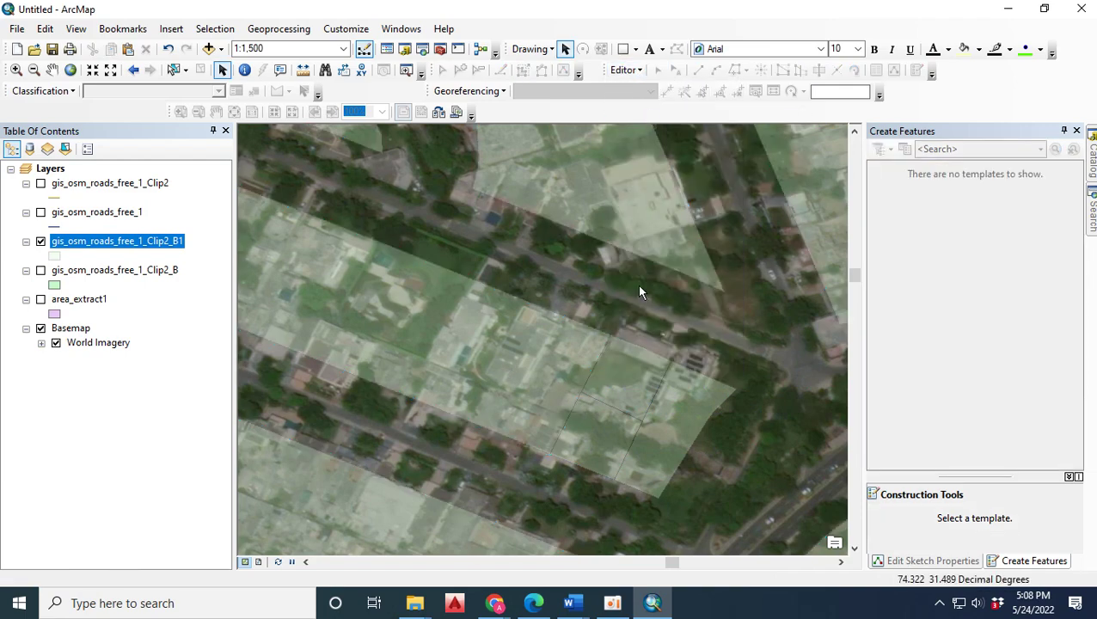
- Zoom out to 1:3,000 to show the surrounding city blocks, then bring up Customize
{"action": "scroll", "coordinate": [637, 290], "scroll_direction": "up", "scroll_amount": 2}
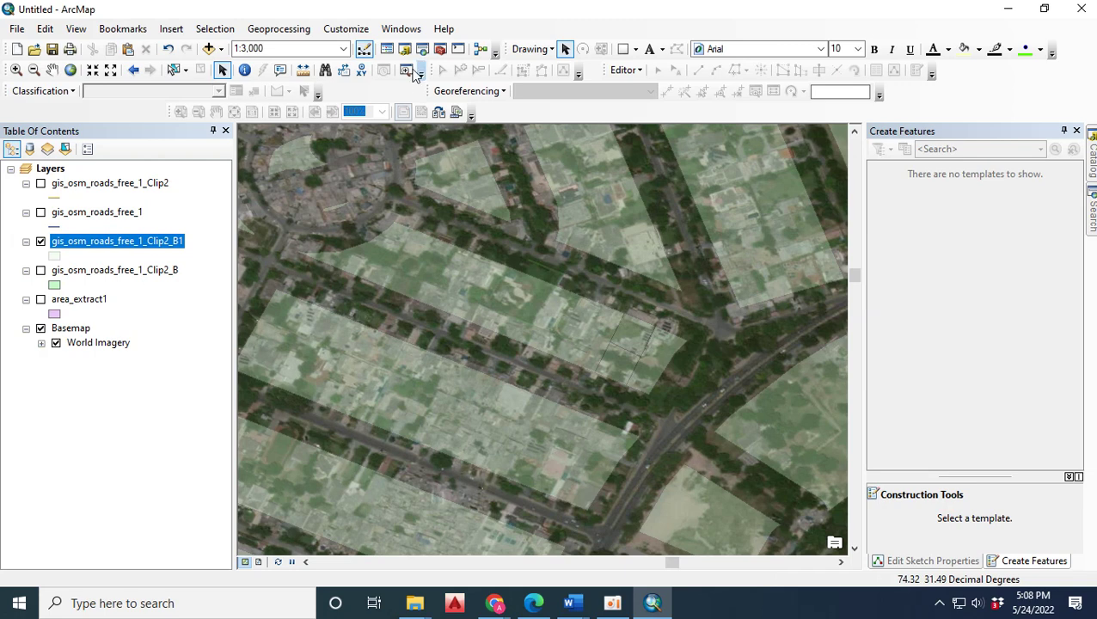
{"action": "left_click", "coordinate": [349, 29]}
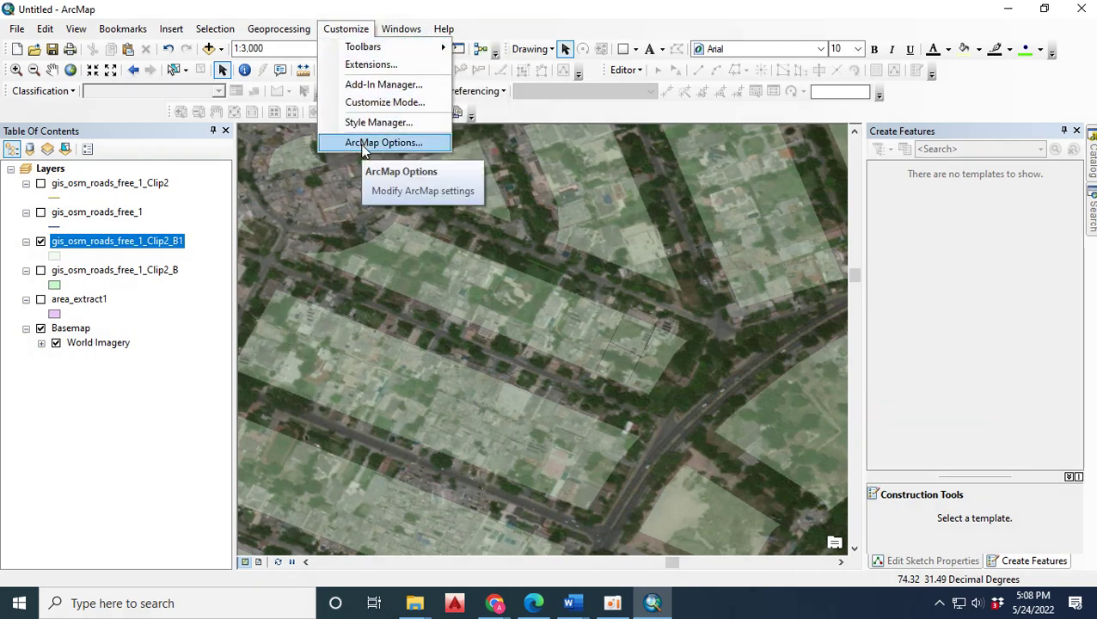
- Review ArcMap Options without changes, then browse the Customize dialog's Commands tab
{"action": "left_click", "coordinate": [363, 144]}
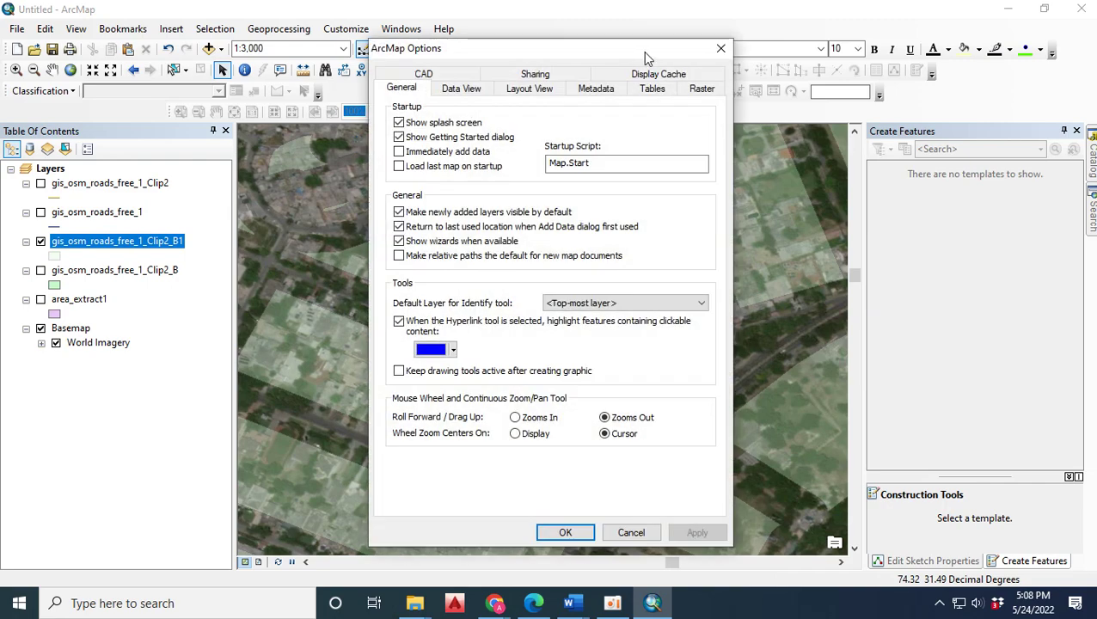
{"action": "left_click", "coordinate": [719, 49]}
{"action": "left_click", "coordinate": [345, 29]}
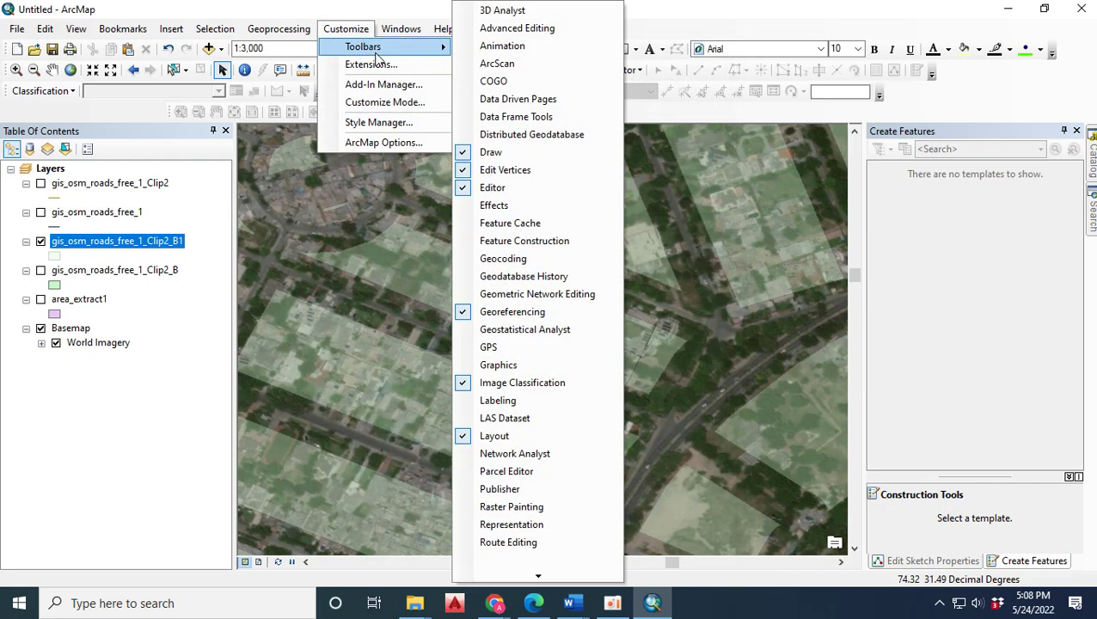
{"action": "left_click", "coordinate": [387, 102]}
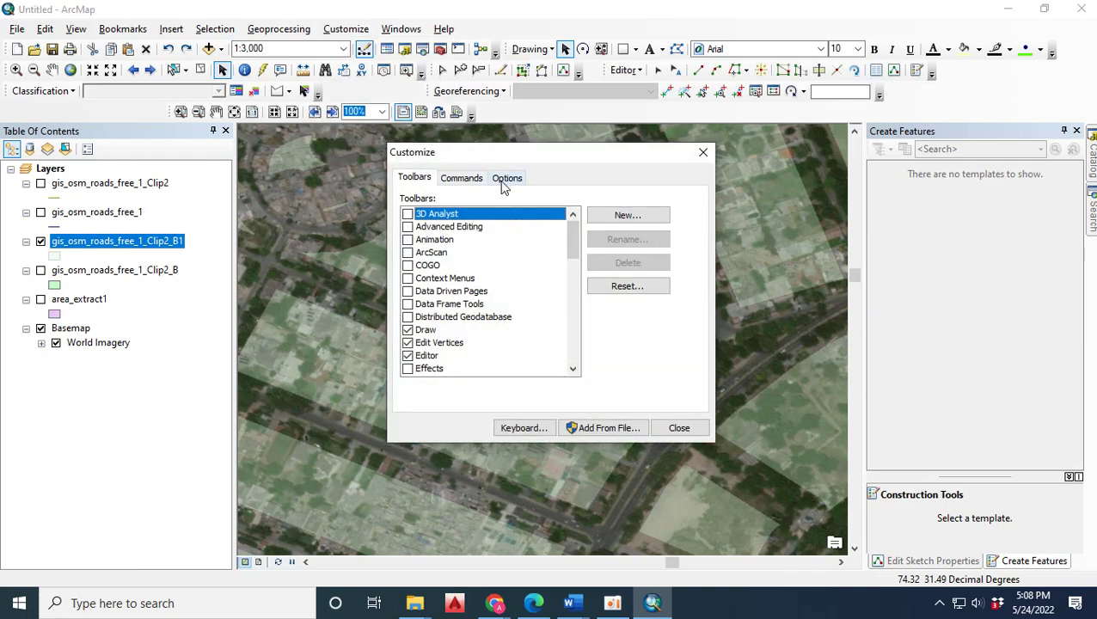
{"action": "left_click", "coordinate": [473, 178]}
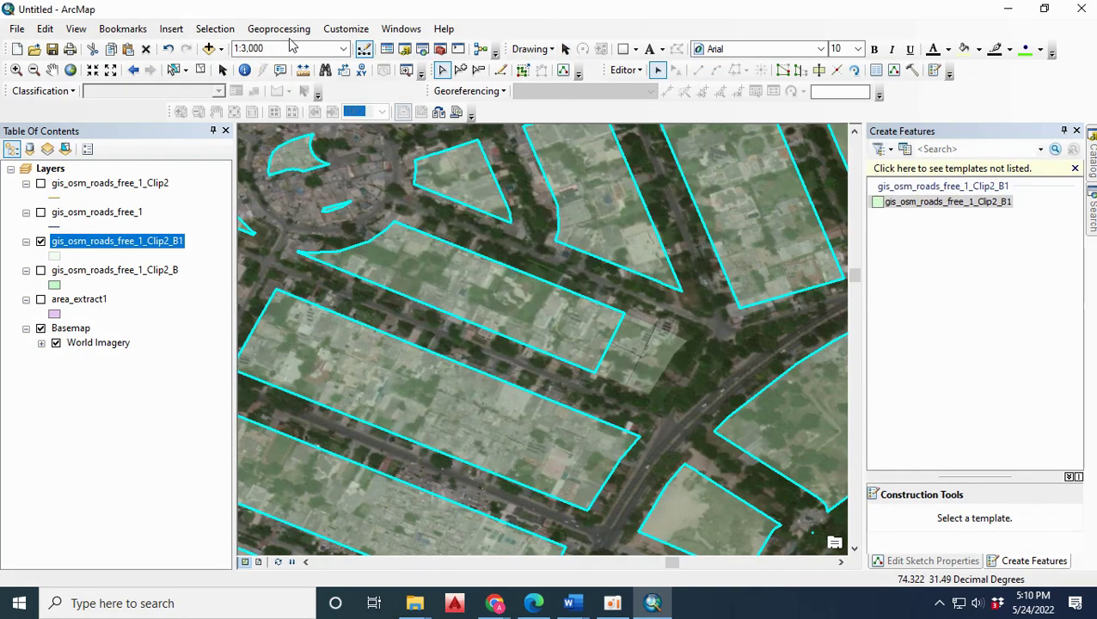
{"action": "left_click", "coordinate": [342, 29]}
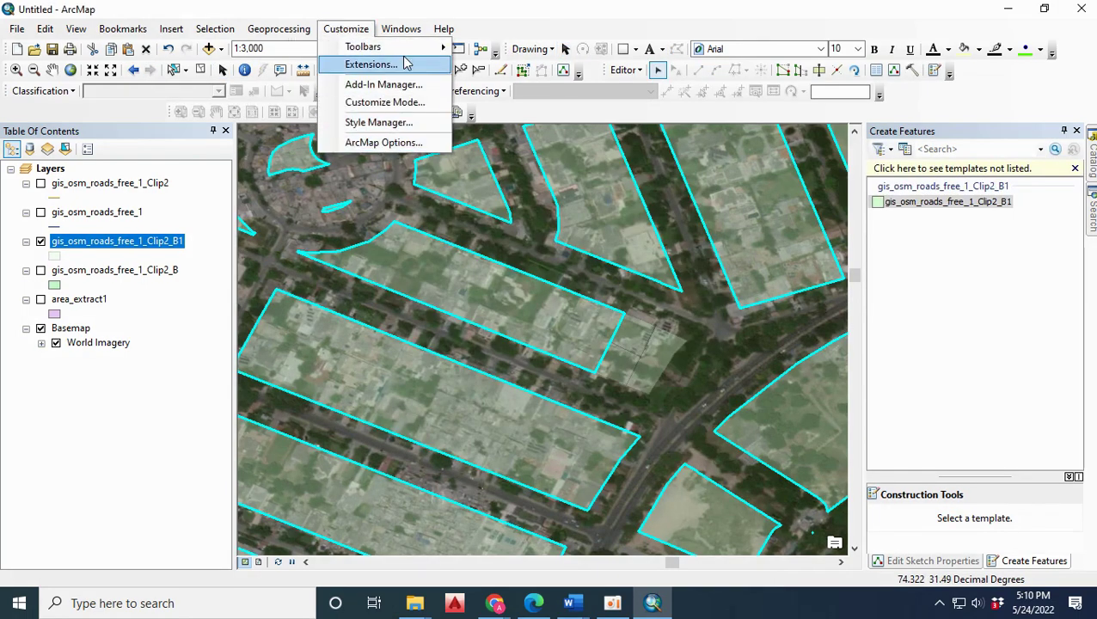
- Add the 'explode' search result, Explode Multipart Feature, onto the Editor toolbar
{"action": "left_click", "coordinate": [399, 103]}
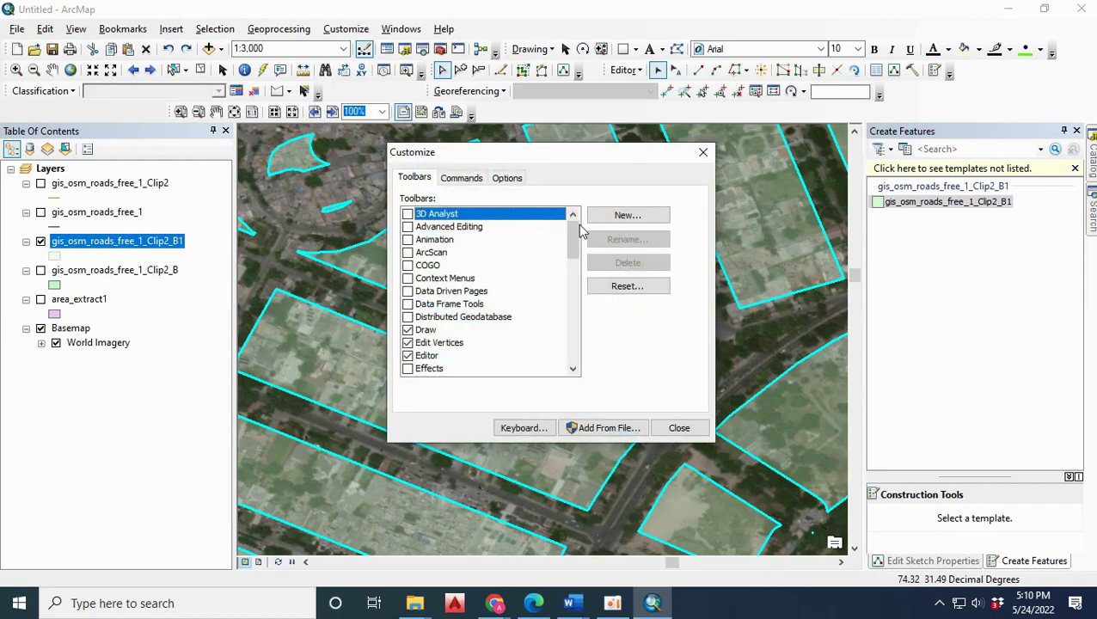
{"action": "left_click", "coordinate": [478, 182]}
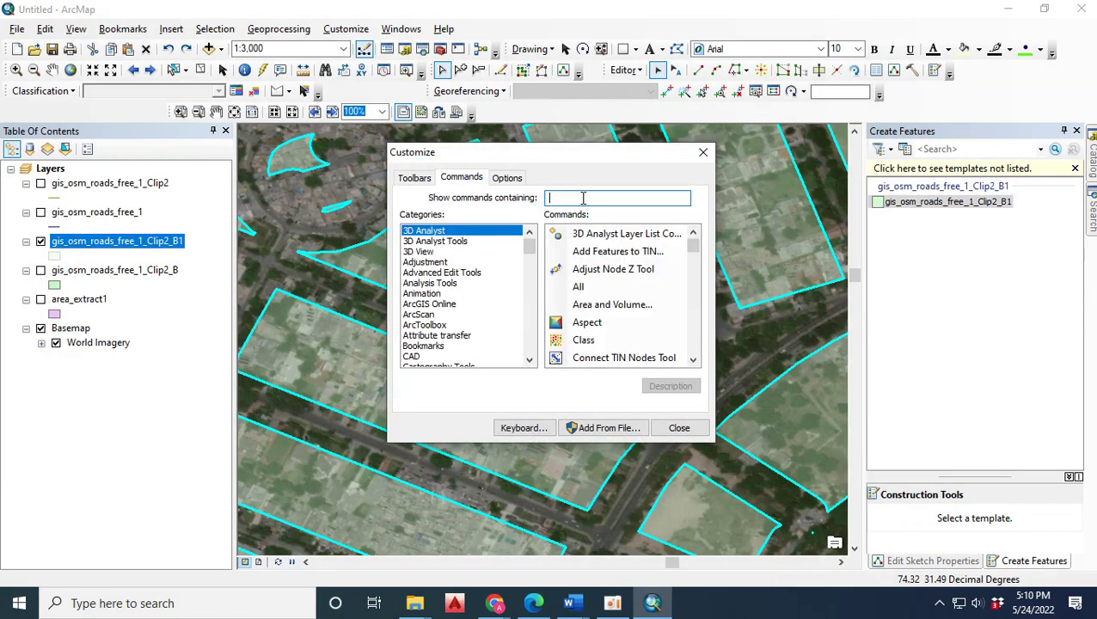
{"action": "type", "text": "expl"}
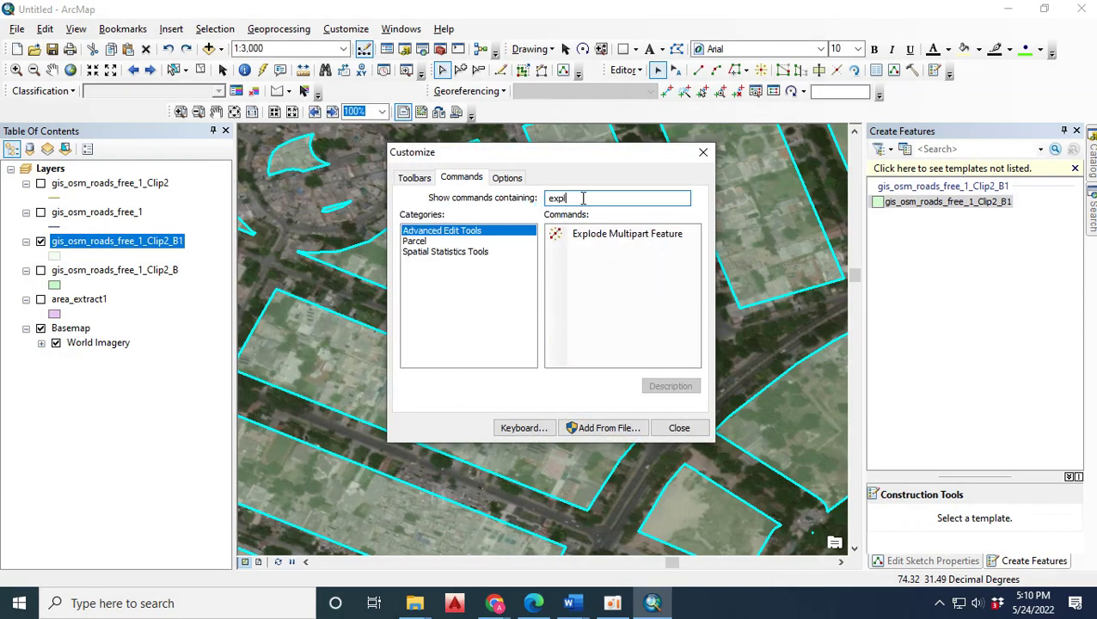
{"action": "type", "text": "ode"}
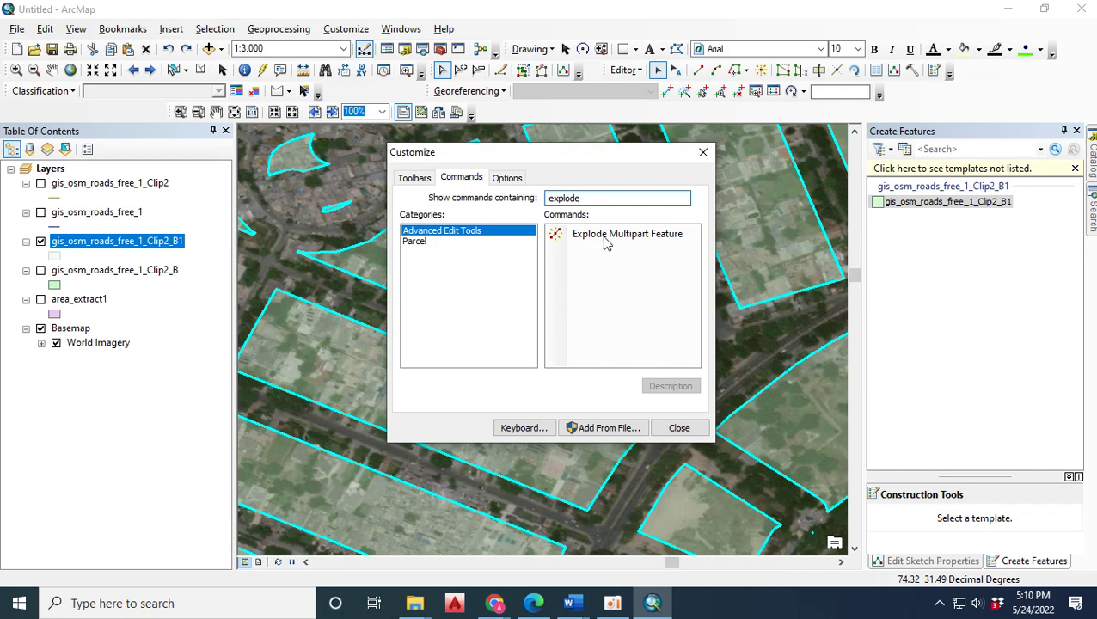
{"action": "left_click", "coordinate": [643, 241]}
{"action": "left_click_drag", "start_coordinate": [643, 241], "coordinate": [871, 70]}
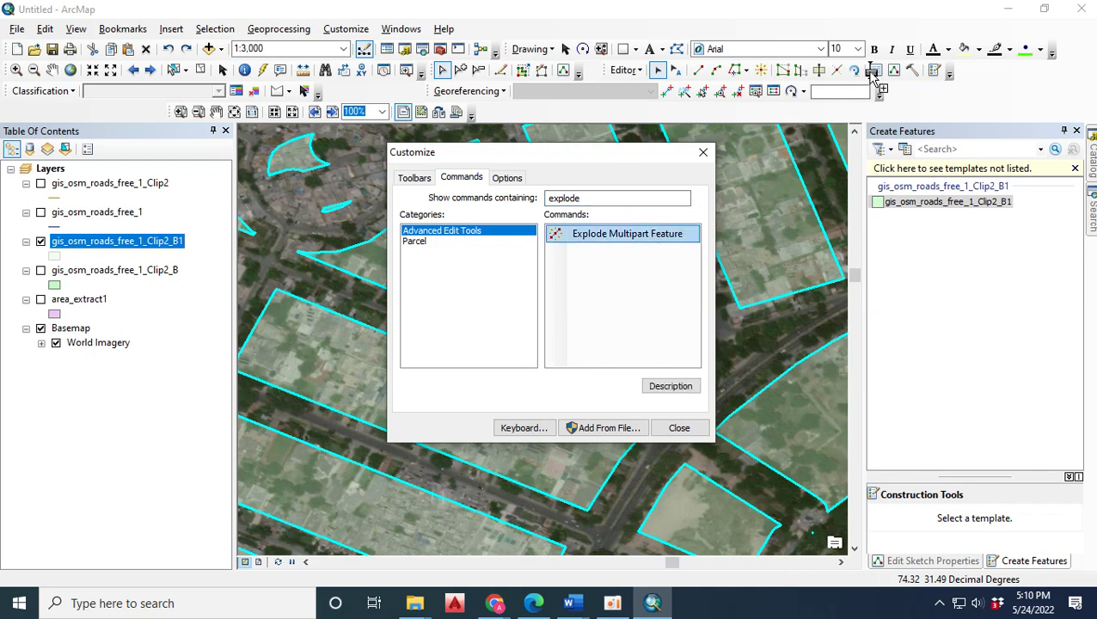
{"action": "left_click", "coordinate": [669, 427]}
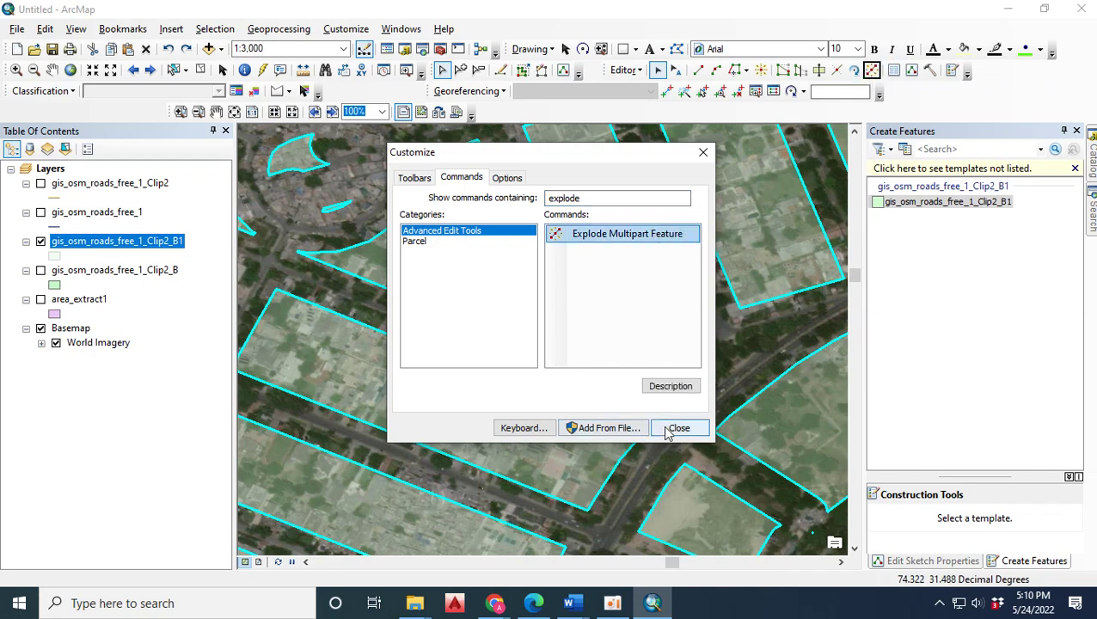
- Explode the multipart blocks and select five parcels to confirm each is separate
{"action": "left_click", "coordinate": [871, 70]}
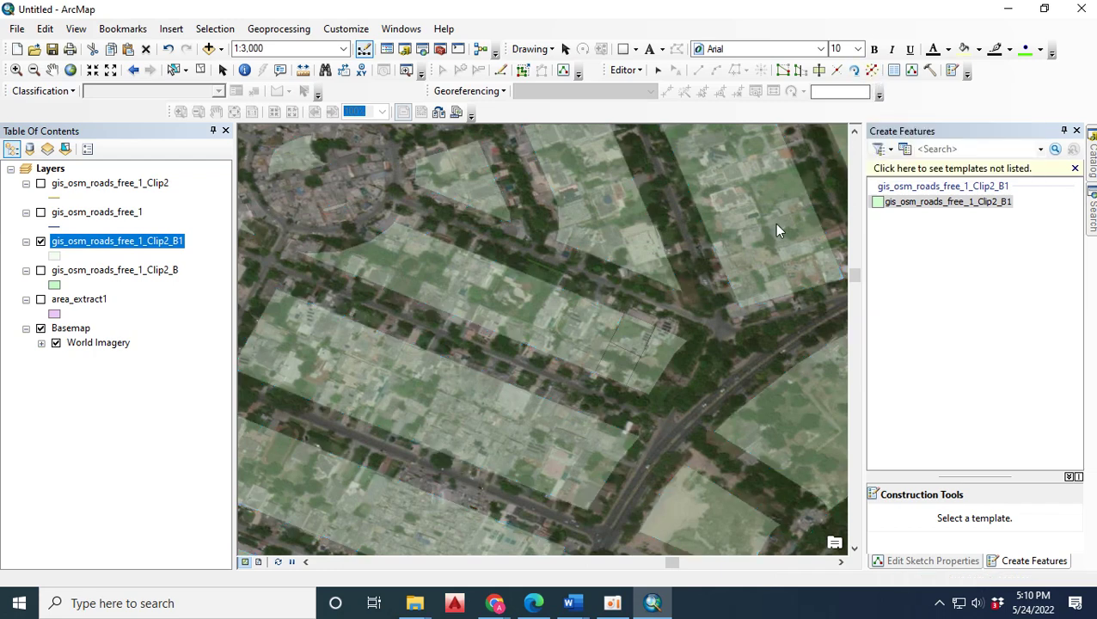
{"action": "left_click", "coordinate": [658, 70]}
{"action": "left_click", "coordinate": [575, 301]}
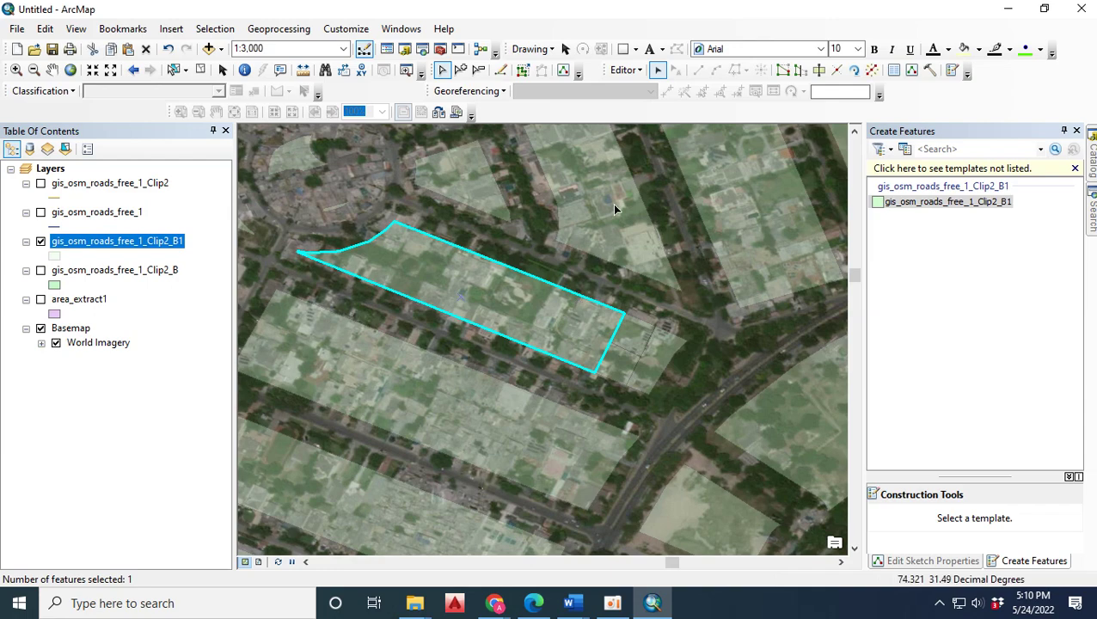
{"action": "left_click", "coordinate": [612, 203]}
{"action": "left_click", "coordinate": [728, 222]}
{"action": "left_click", "coordinate": [779, 455]}
{"action": "left_click", "coordinate": [711, 539]}
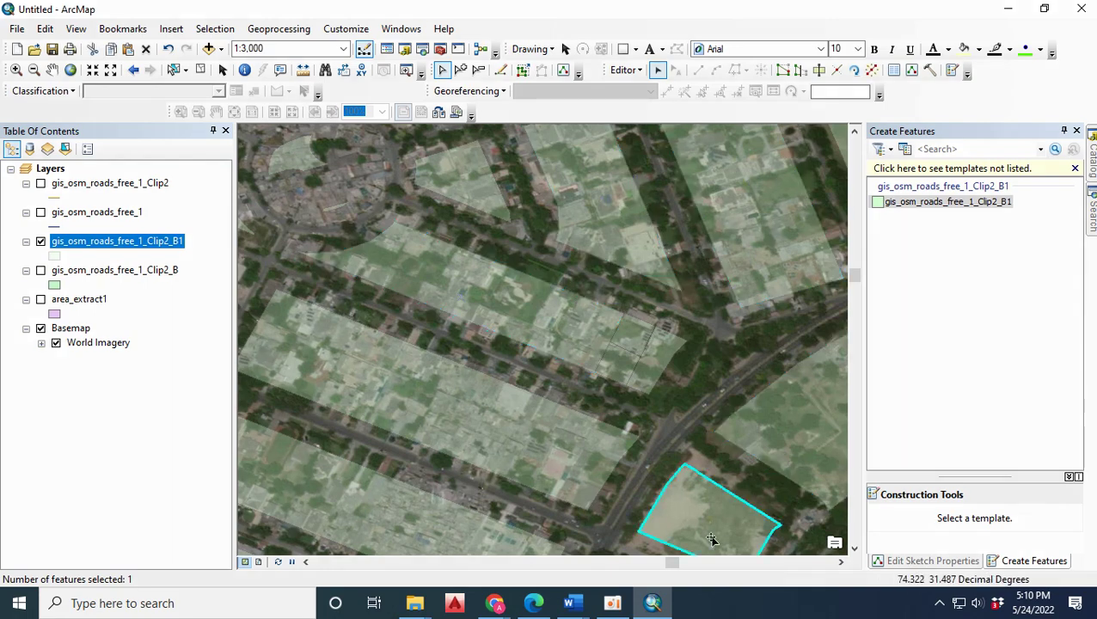